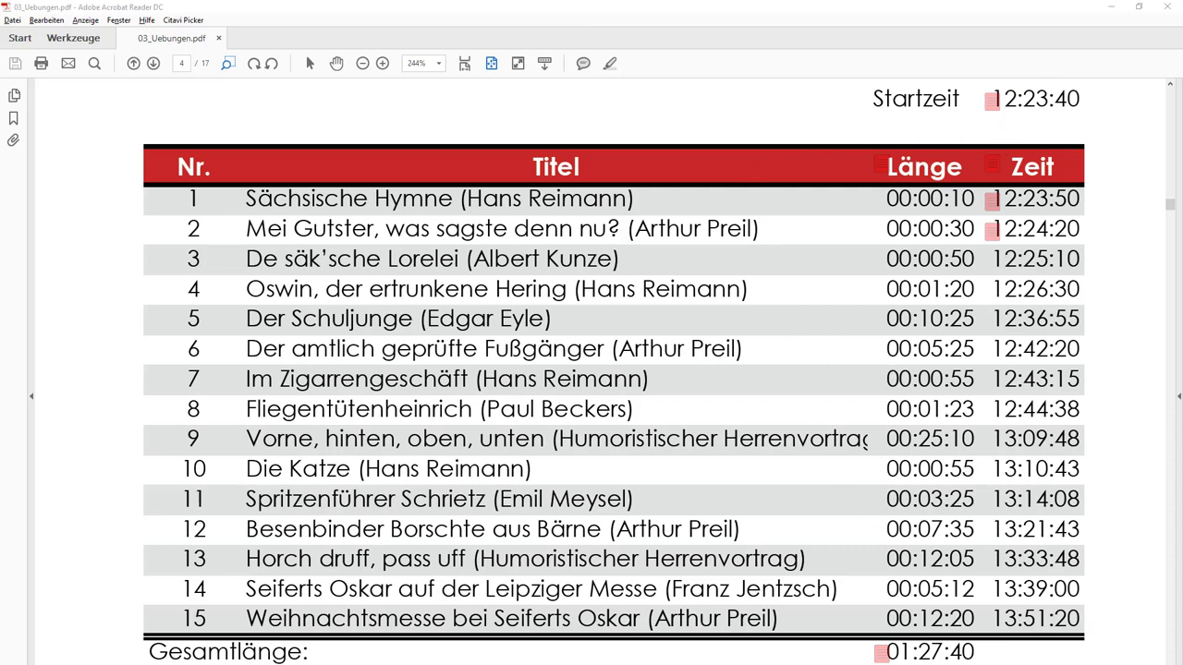
Step: Switch from the reference PDF in Acrobat Reader to the Excel workbook 03_Vorlage
{"action": "key", "text": "alt+Tab"}
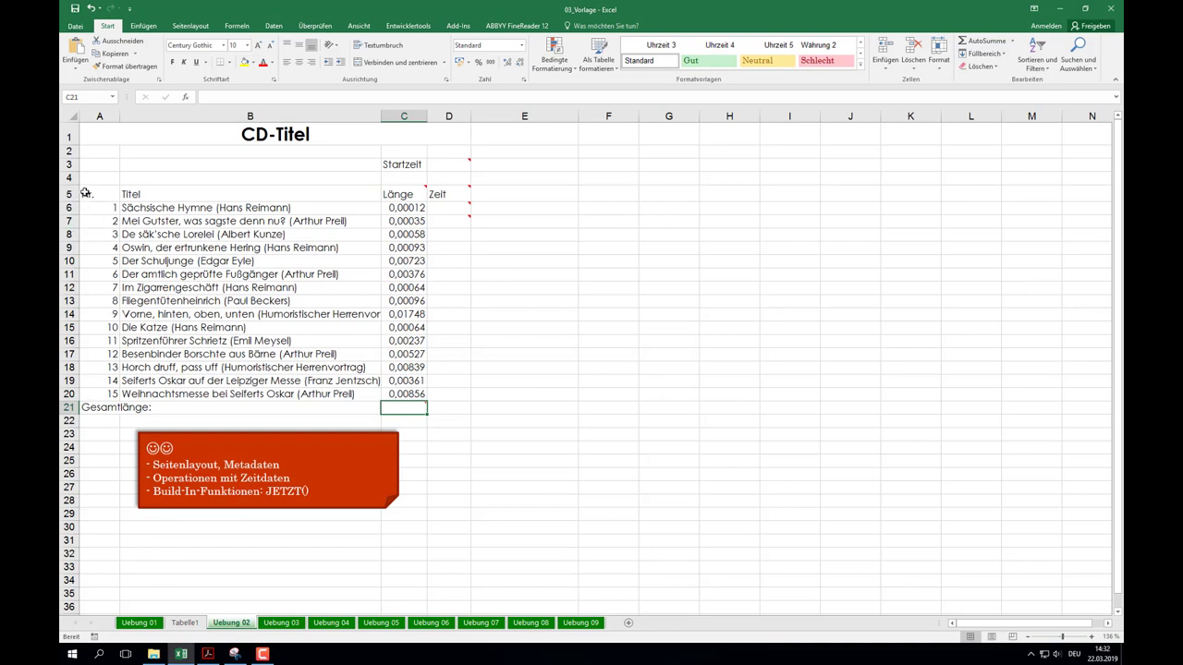
Step: Select the track list A5:D20 and compare it with the finished table in the PDF
{"action": "mouse_move", "coordinate": [85, 193]}
{"action": "left_mouse_down"}
{"action": "mouse_move", "coordinate": [456, 353]}
{"action": "mouse_move", "coordinate": [457, 394]}
{"action": "left_mouse_up"}
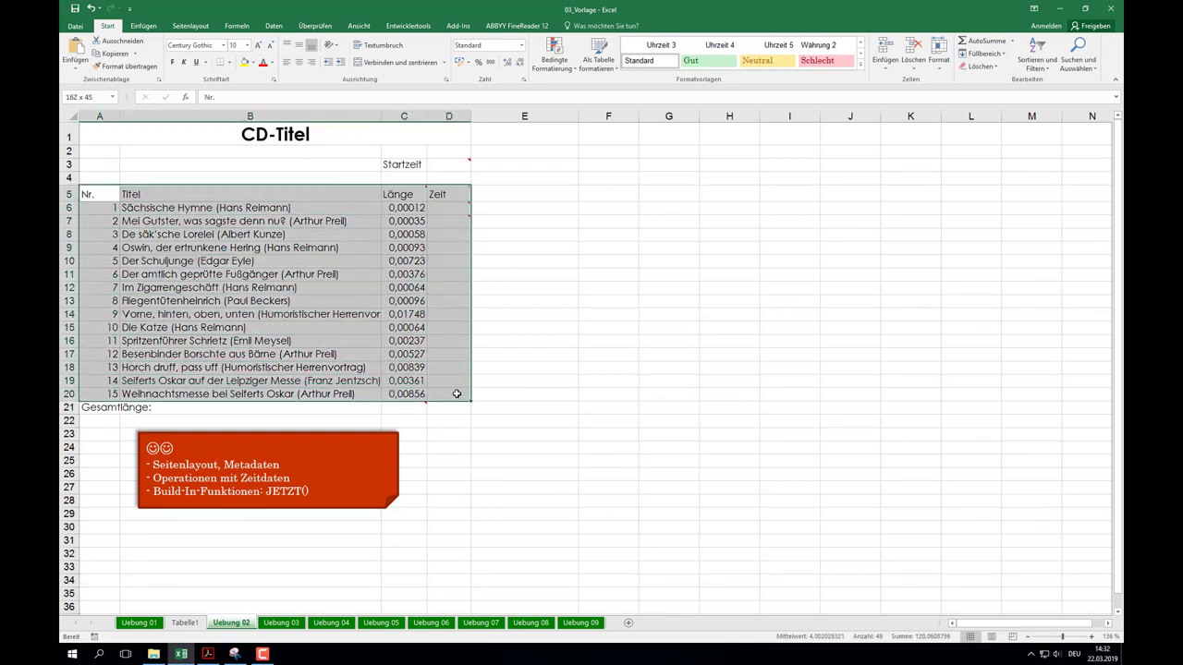
{"action": "left_click", "coordinate": [142, 26]}
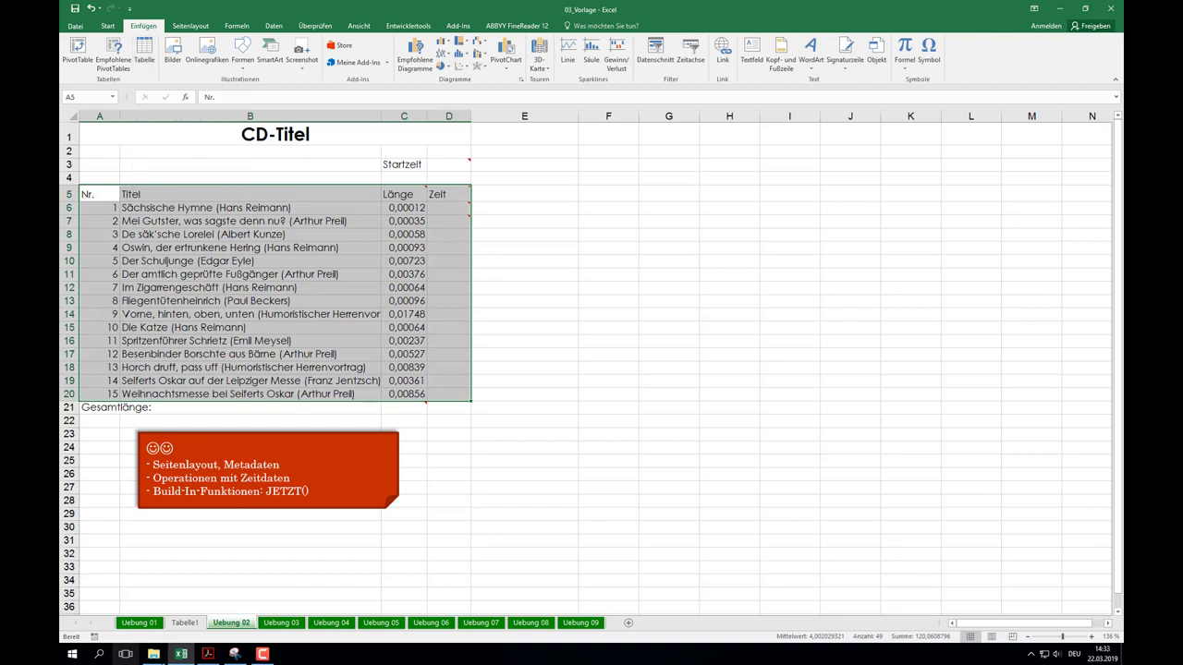
{"action": "left_click", "coordinate": [207, 654]}
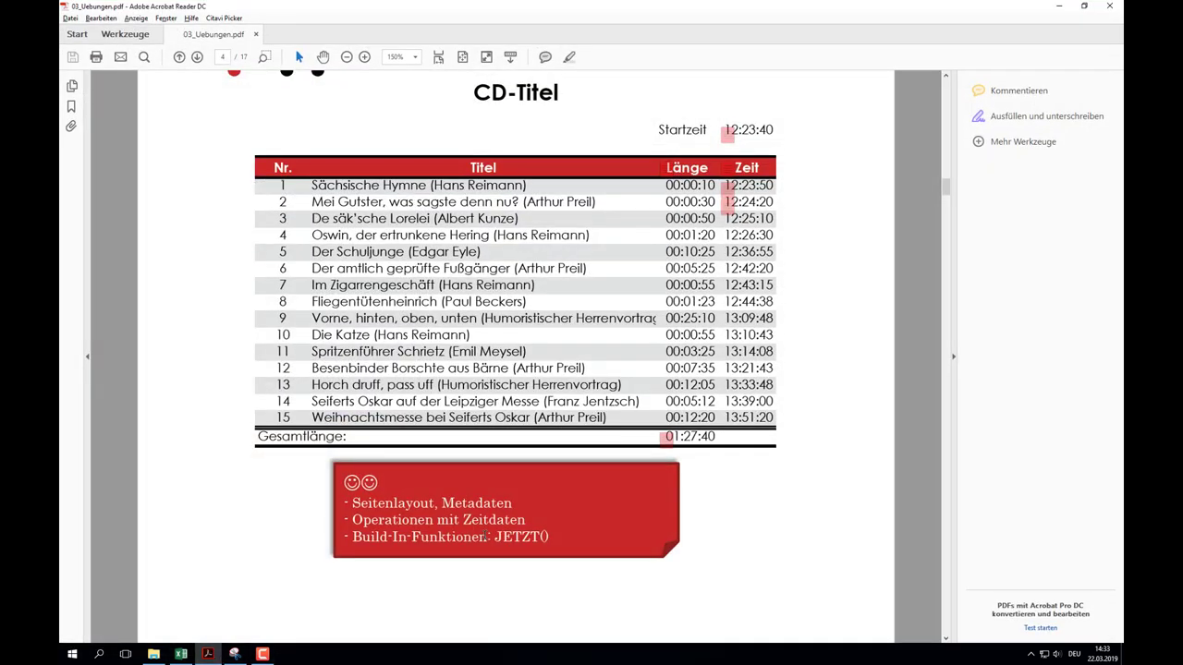
{"action": "key", "text": "alt+Tab"}
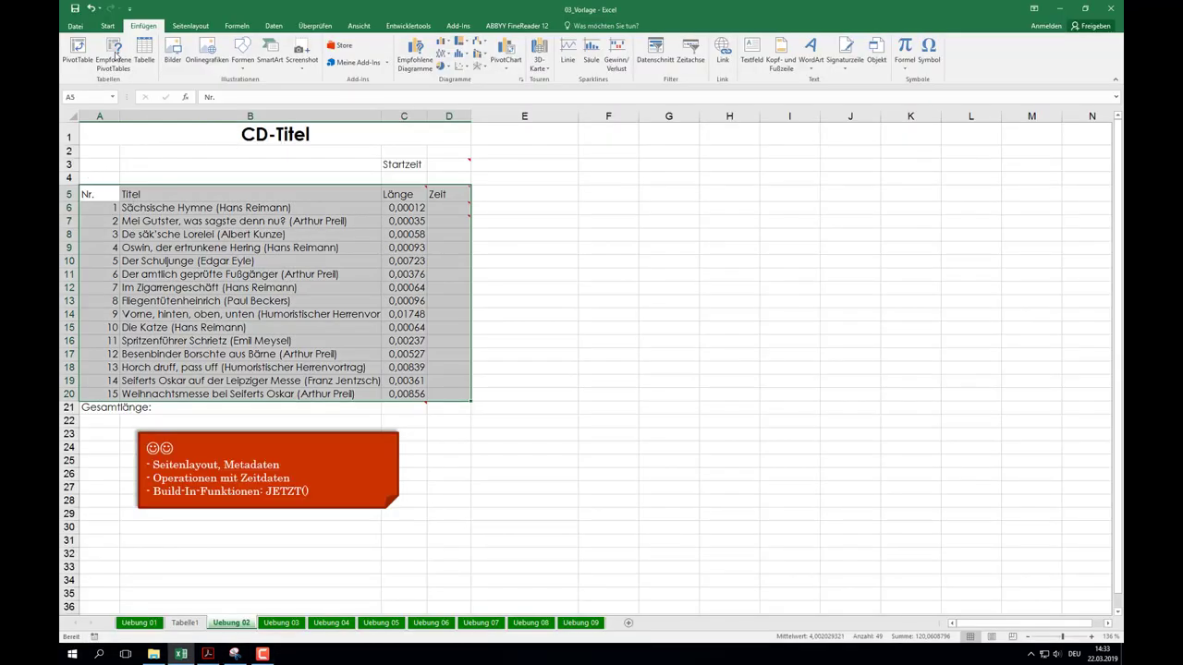
Step: Turn A5:D20 into table Tabelle2 with headers Nr., Titel, Länge and Zeit
{"action": "left_click", "coordinate": [146, 52]}
{"action": "left_click", "coordinate": [376, 250]}
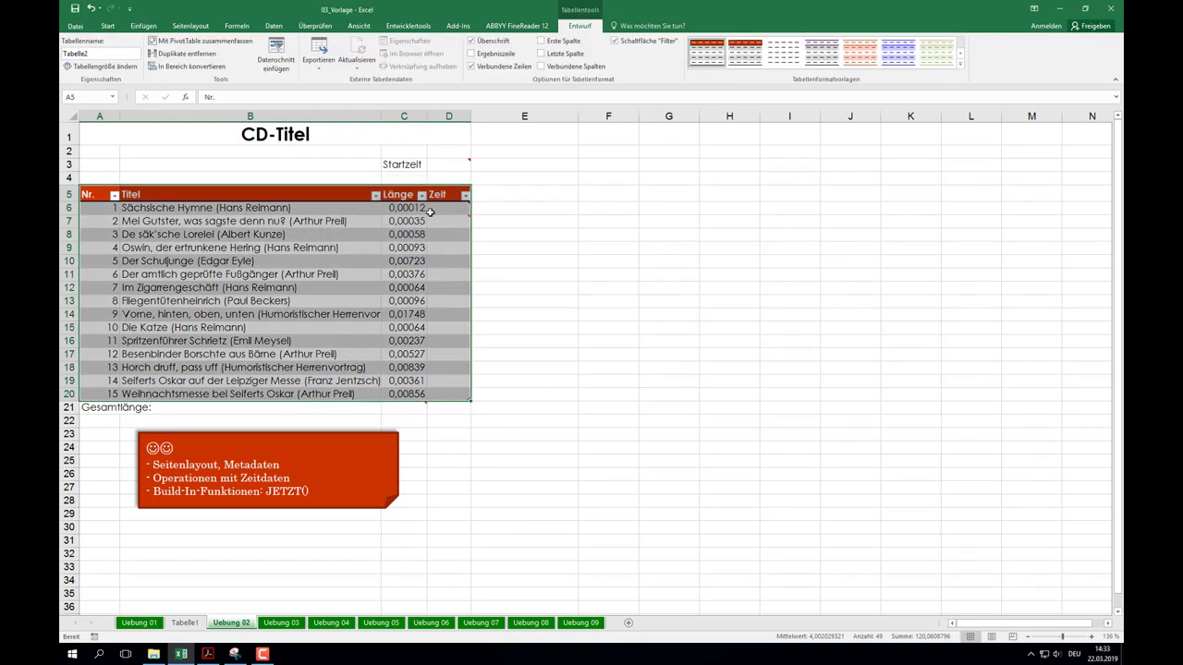
{"action": "left_click", "coordinate": [458, 251]}
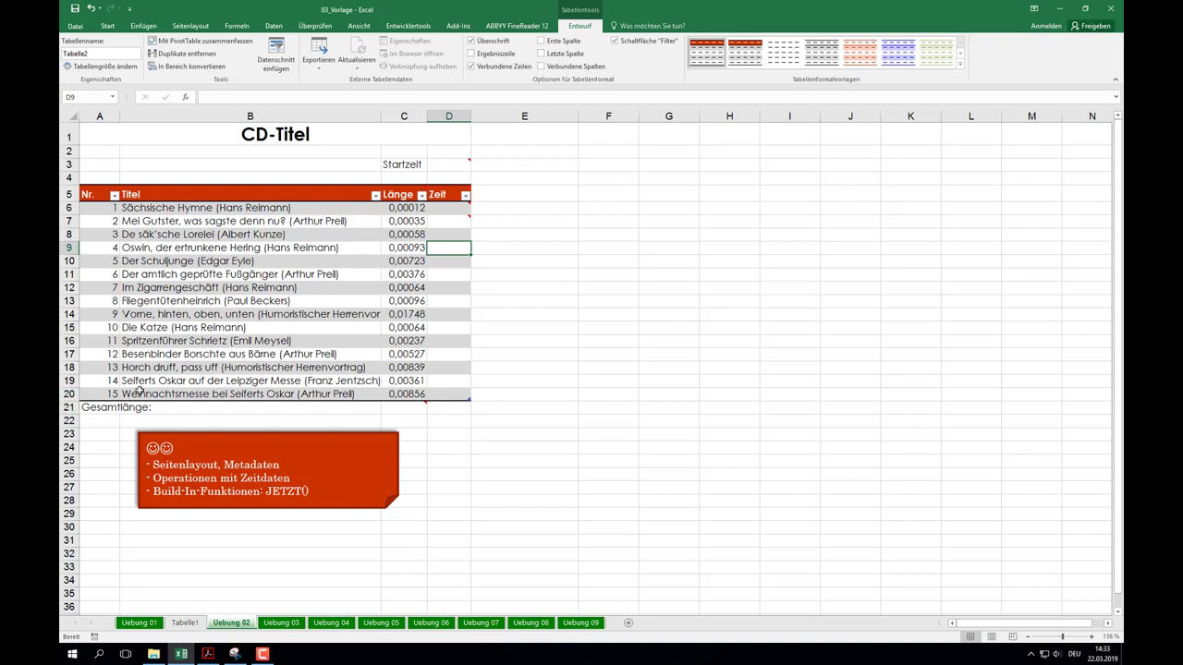
{"action": "left_click", "coordinate": [207, 263]}
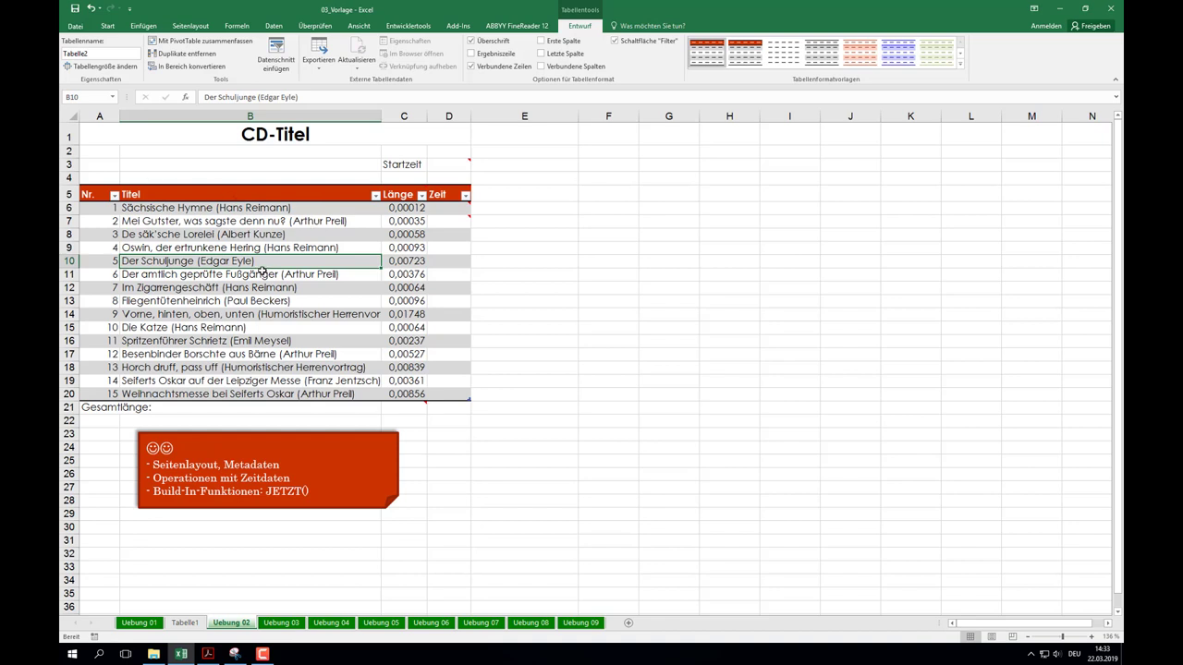
{"action": "left_click", "coordinate": [240, 237]}
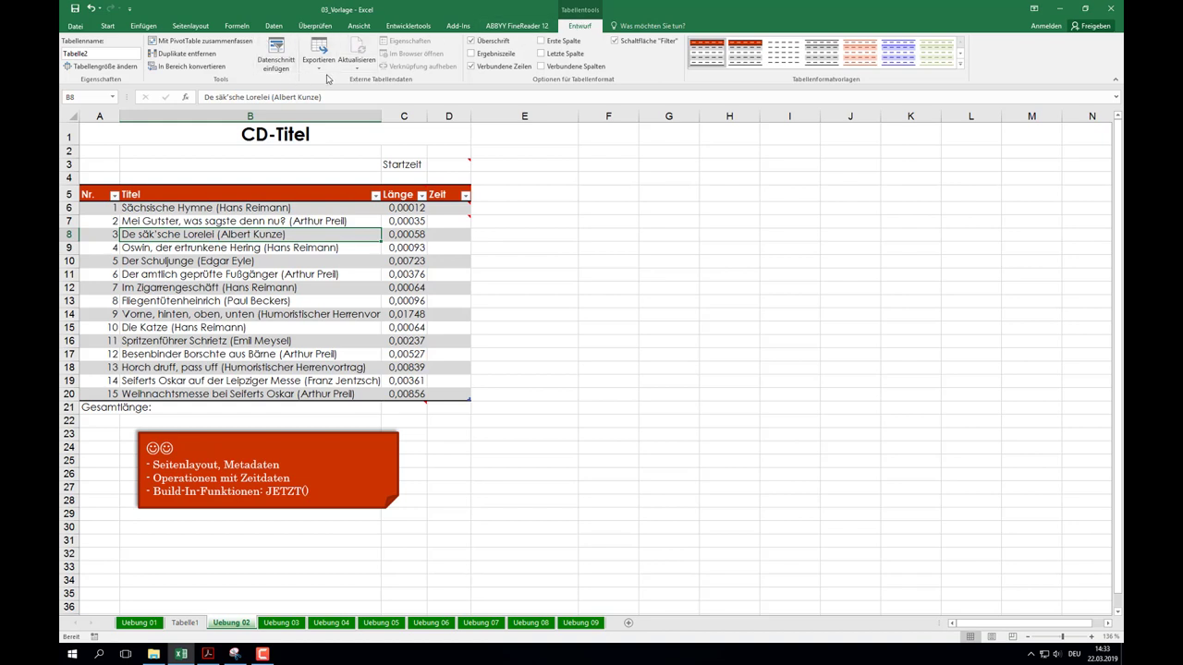
Step: Convert Tabelle2 back to a normal range with Ja, keeping its red header and banding
{"action": "left_click", "coordinate": [189, 66]}
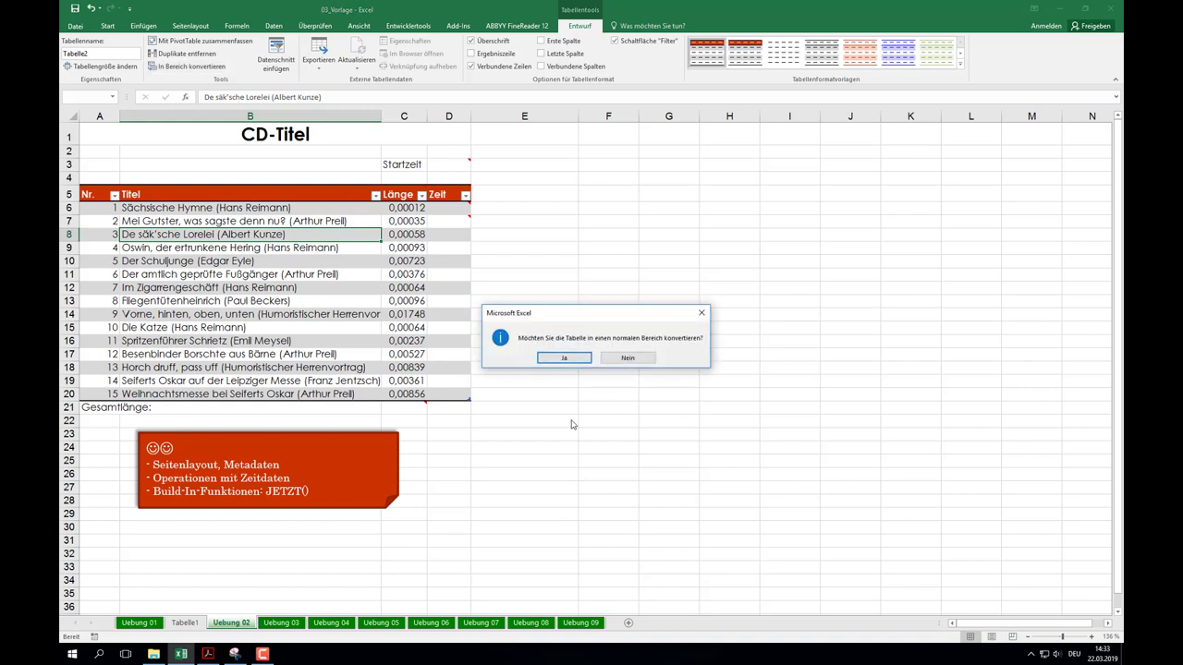
{"action": "left_click", "coordinate": [564, 359]}
{"action": "left_click", "coordinate": [441, 247]}
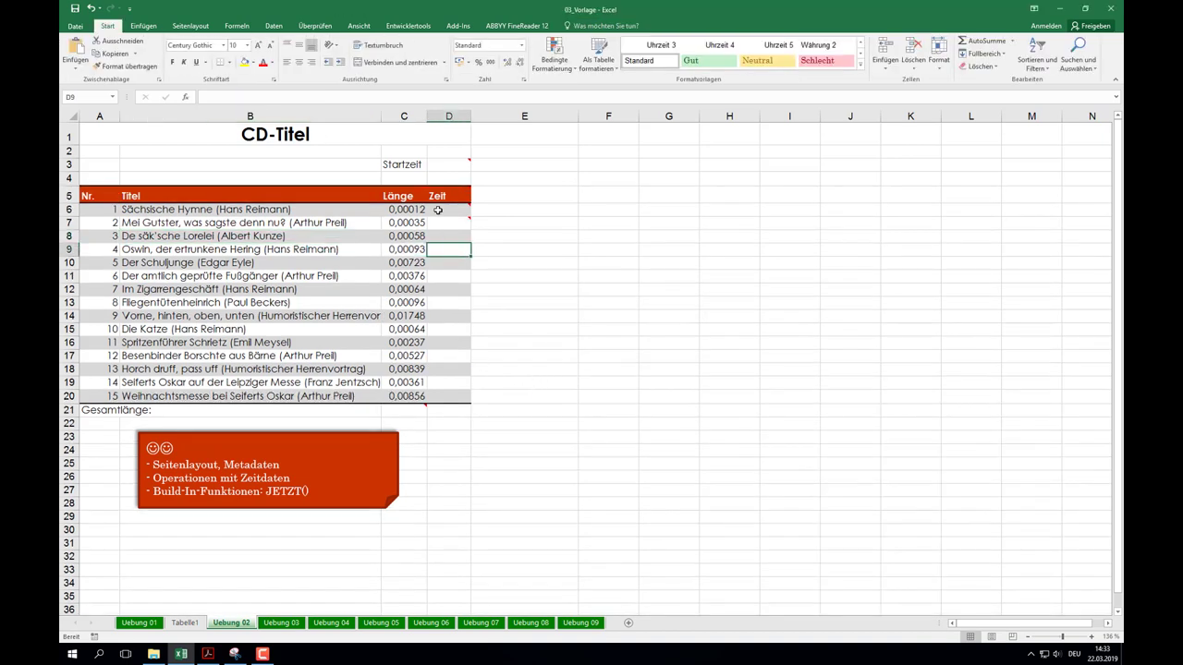
{"action": "left_click", "coordinate": [438, 210]}
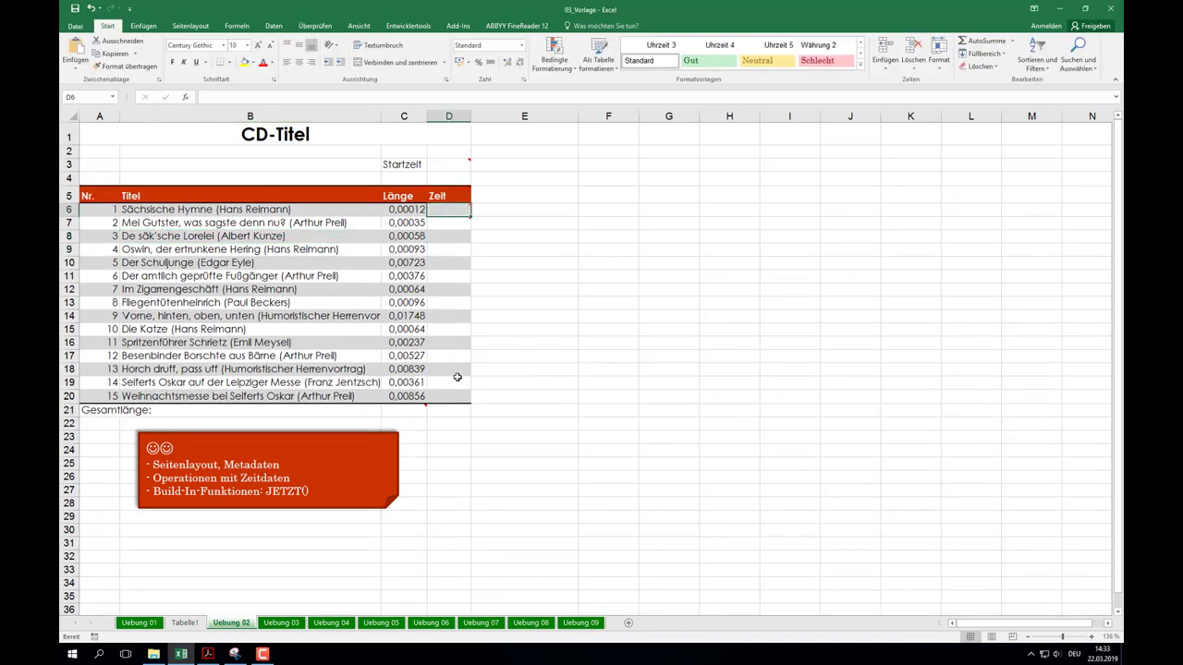
{"action": "left_click", "coordinate": [296, 295]}
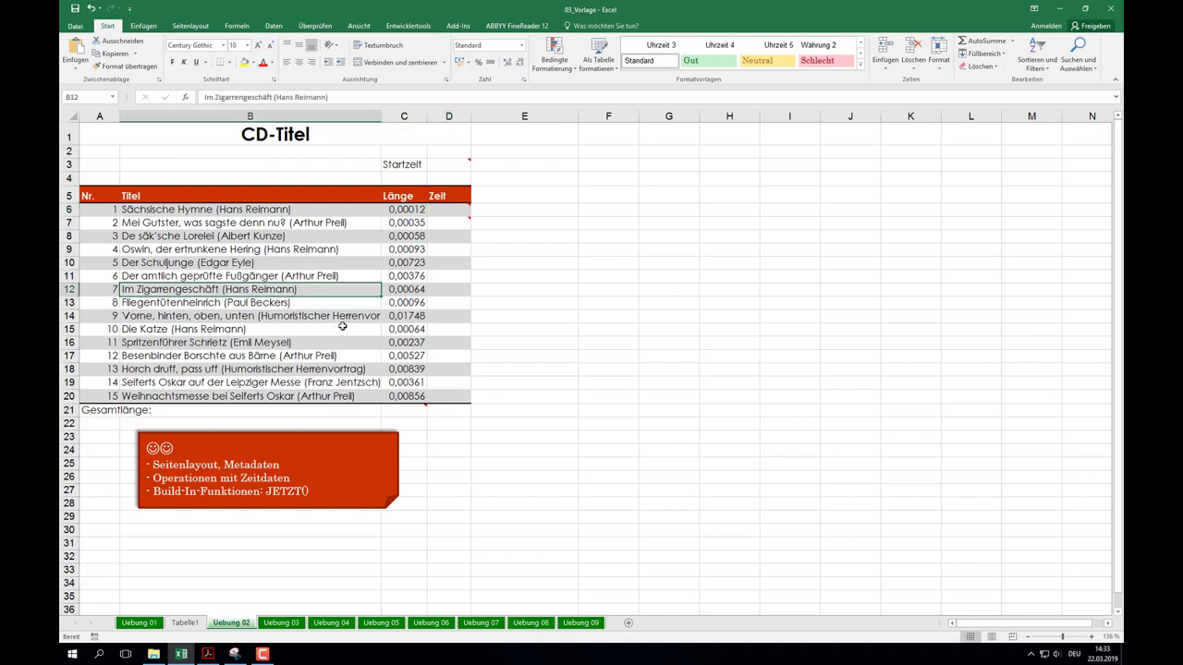
{"action": "left_click", "coordinate": [142, 27]}
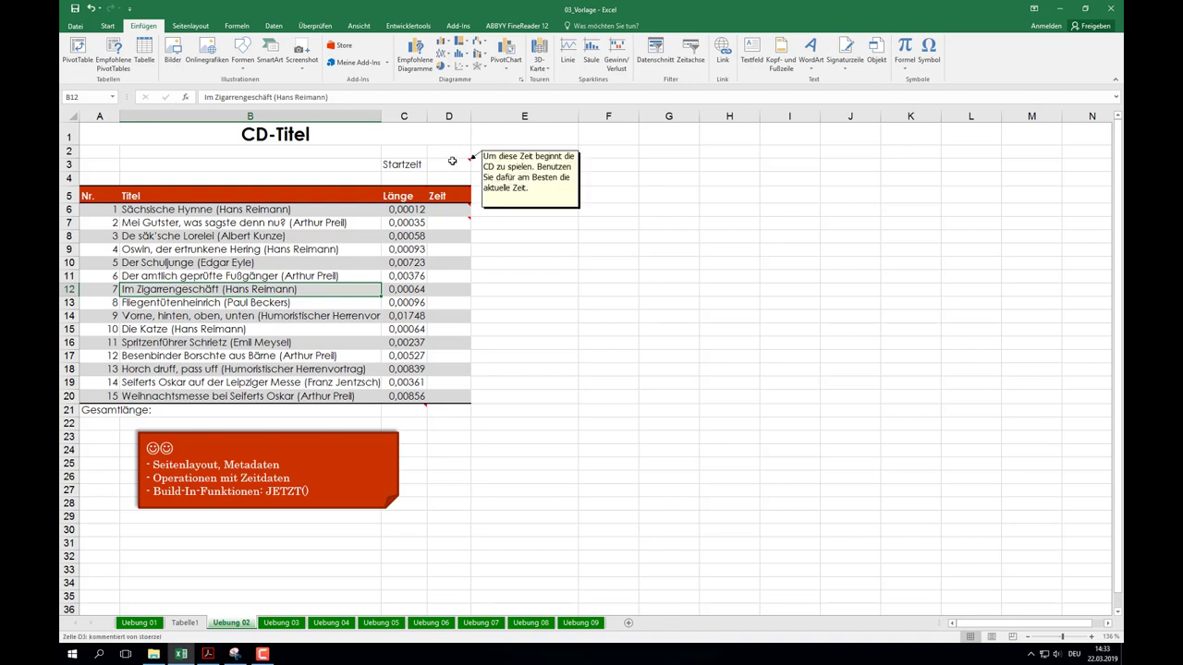
{"action": "left_click", "coordinate": [449, 163]}
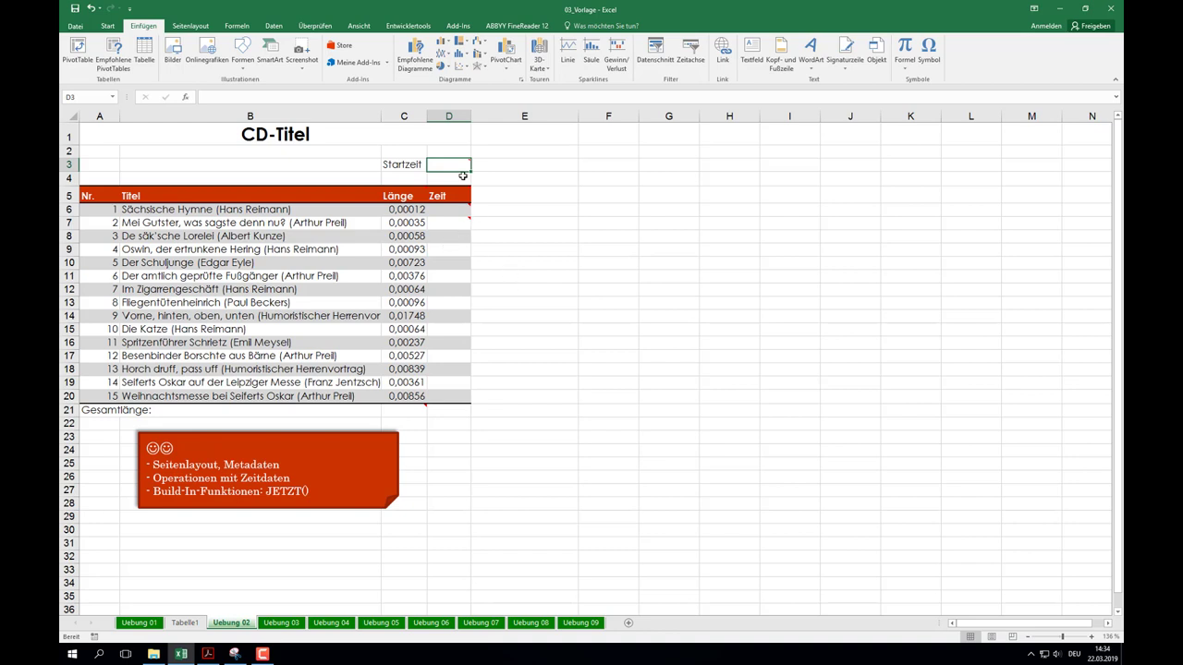
Step: Insert =JETZT() into Startzeit cell D3, showing 22.03.2019 14:34
{"action": "left_click", "coordinate": [235, 26]}
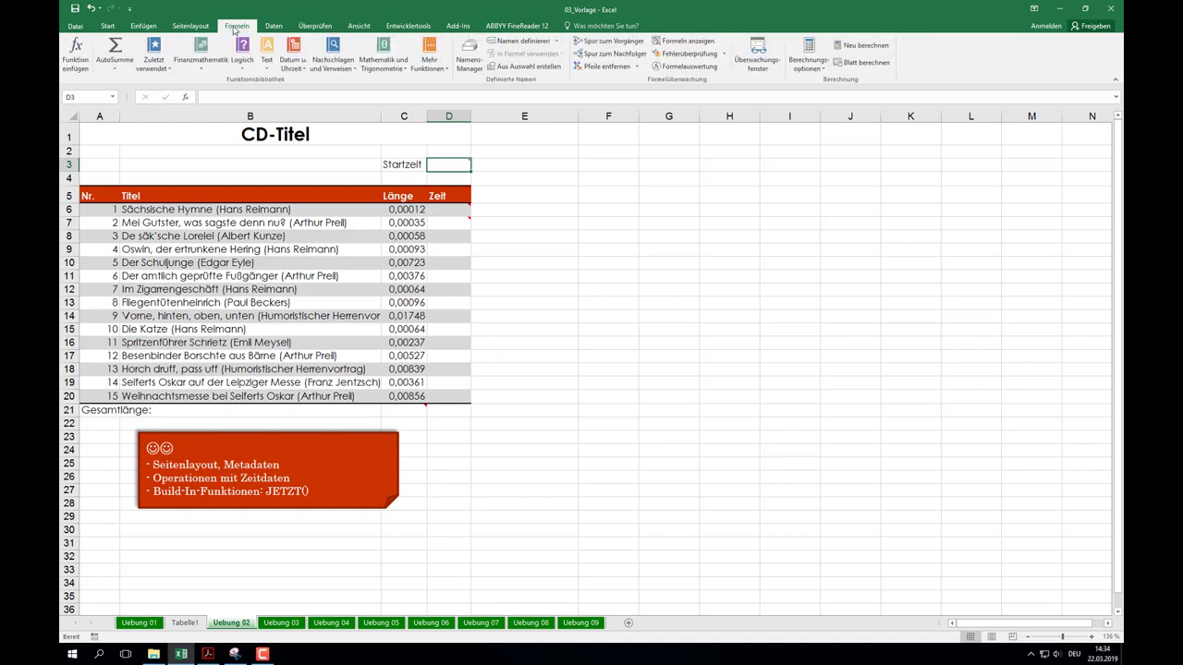
{"action": "left_click", "coordinate": [292, 63]}
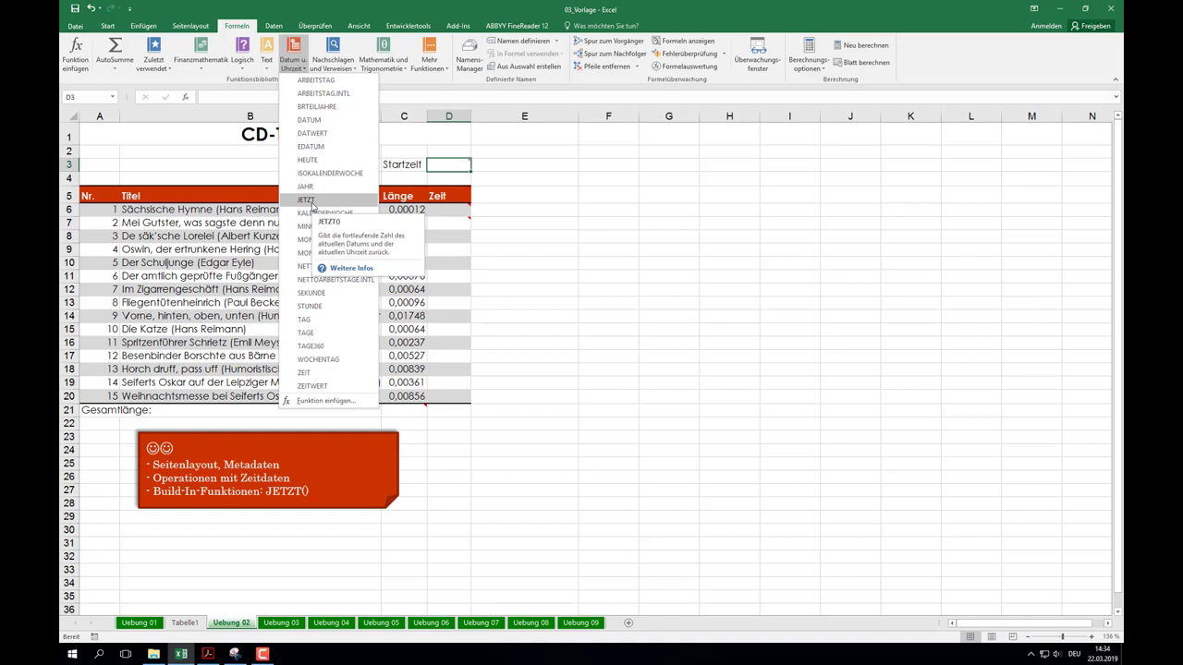
{"action": "left_click", "coordinate": [311, 202]}
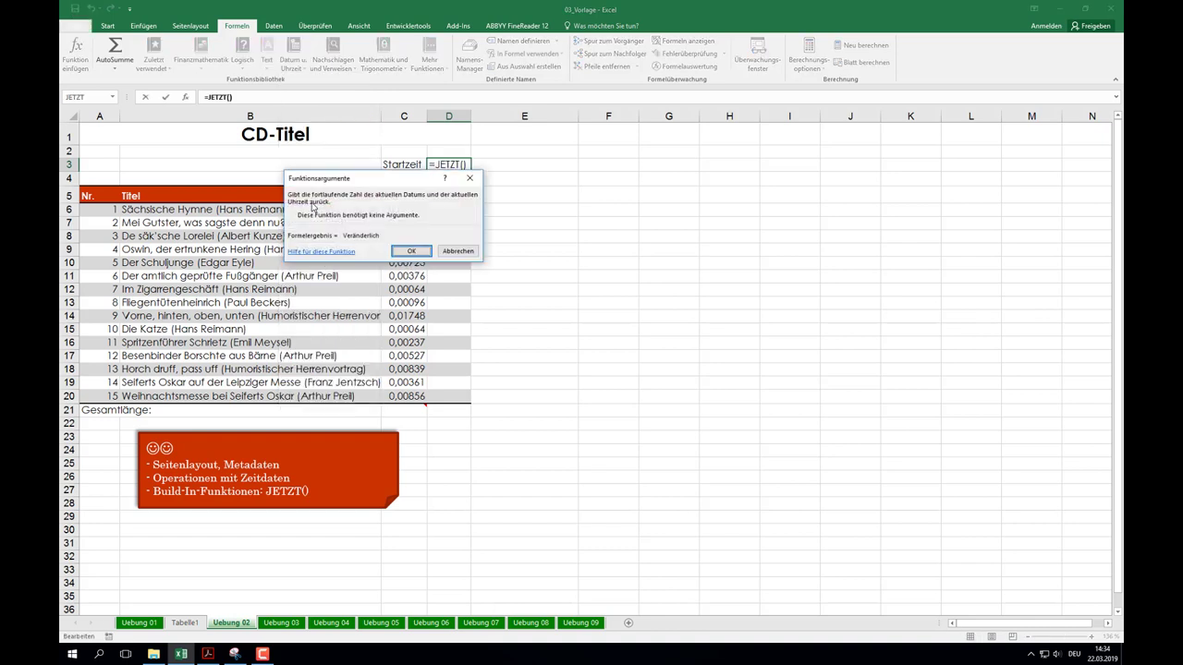
{"action": "left_click", "coordinate": [407, 249]}
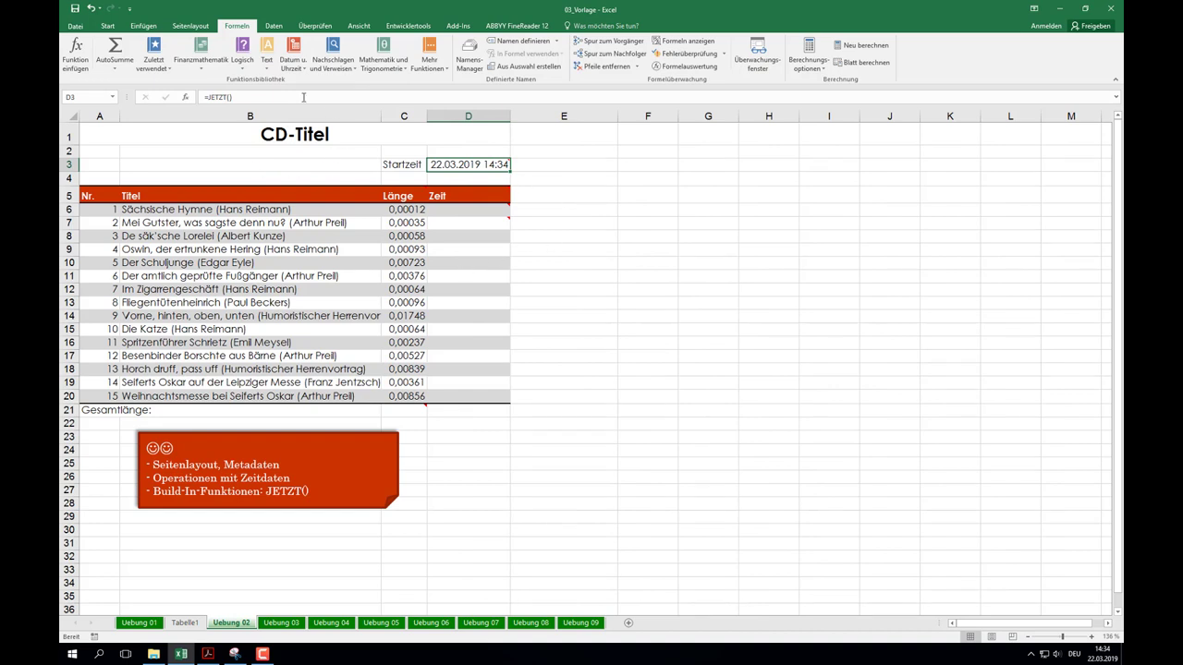
Step: Format D3 with the Zeit number format and make column D slightly narrower
{"action": "left_click", "coordinate": [109, 28]}
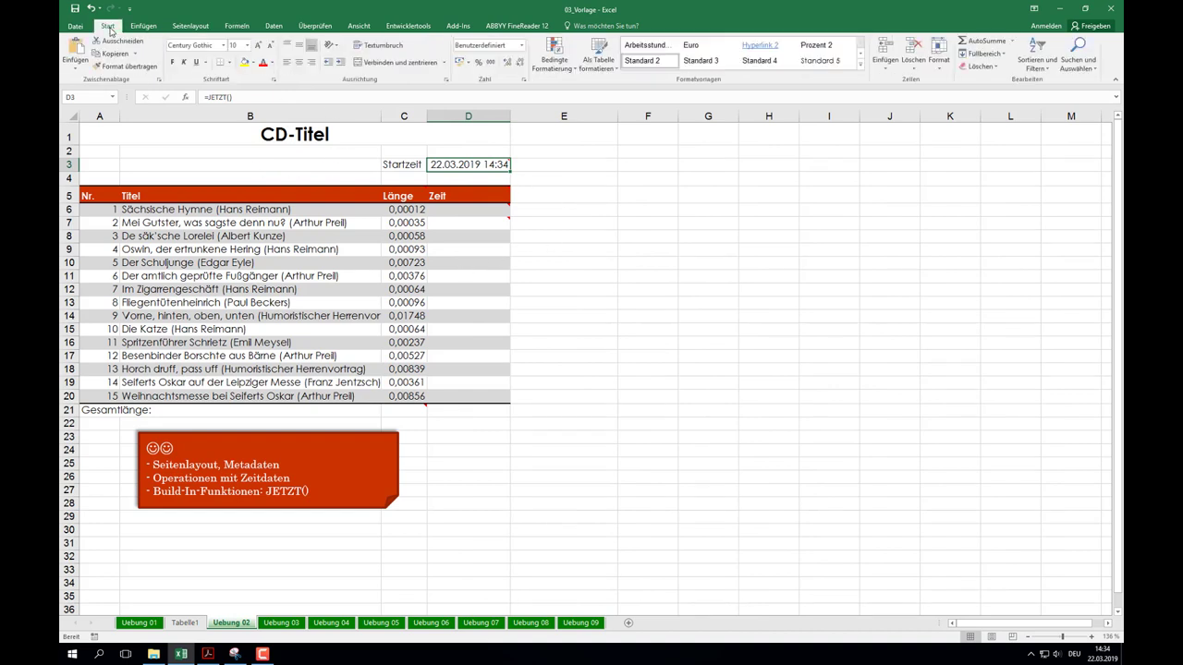
{"action": "left_click", "coordinate": [522, 45]}
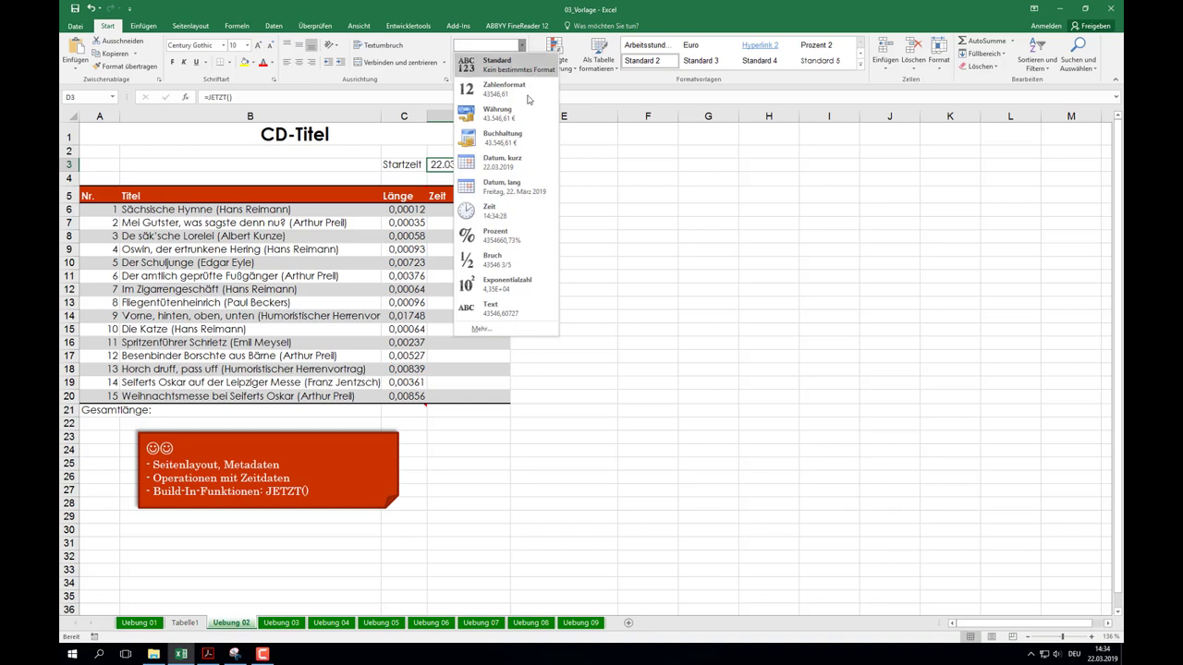
{"action": "left_click", "coordinate": [494, 214]}
{"action": "mouse_move", "coordinate": [489, 163]}
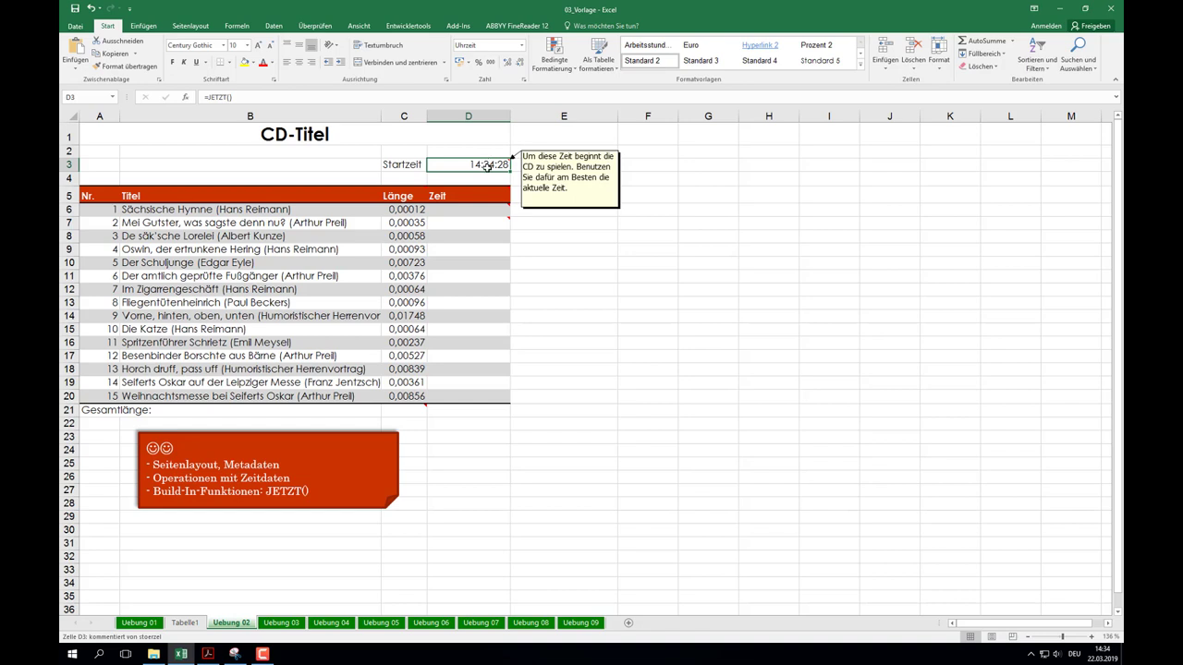
{"action": "left_click_drag", "start_coordinate": [509, 115], "coordinate": [491, 116]}
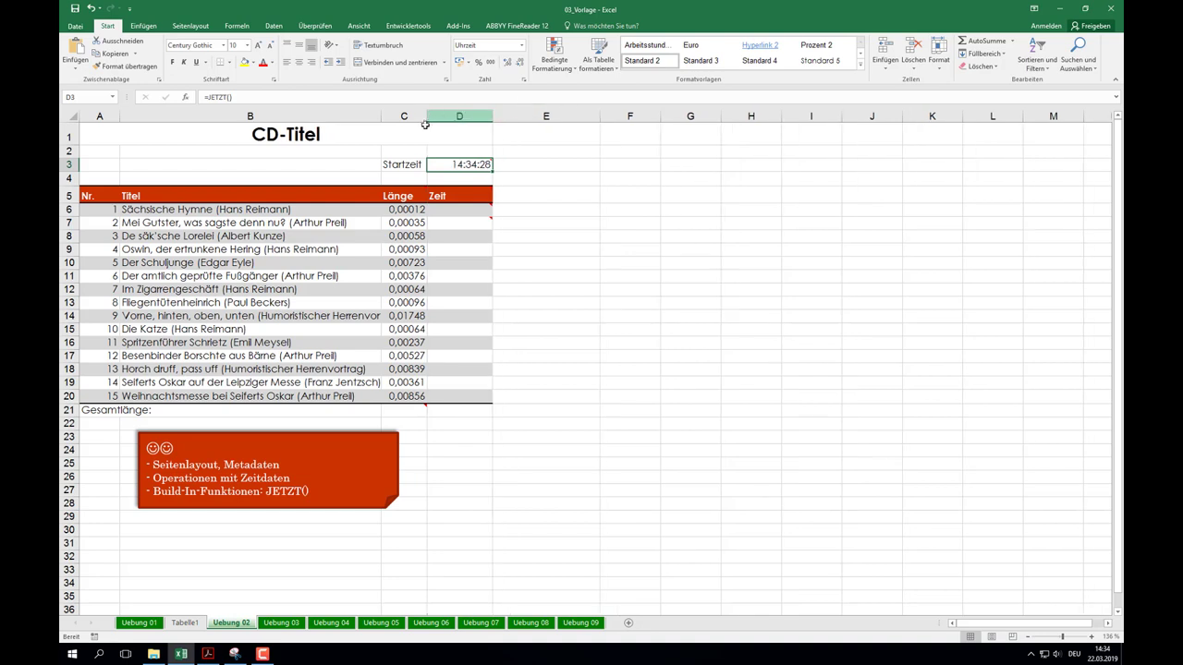
Step: Try the Standard format on D3, then restore the time display 14:35:16
{"action": "left_click", "coordinate": [521, 45]}
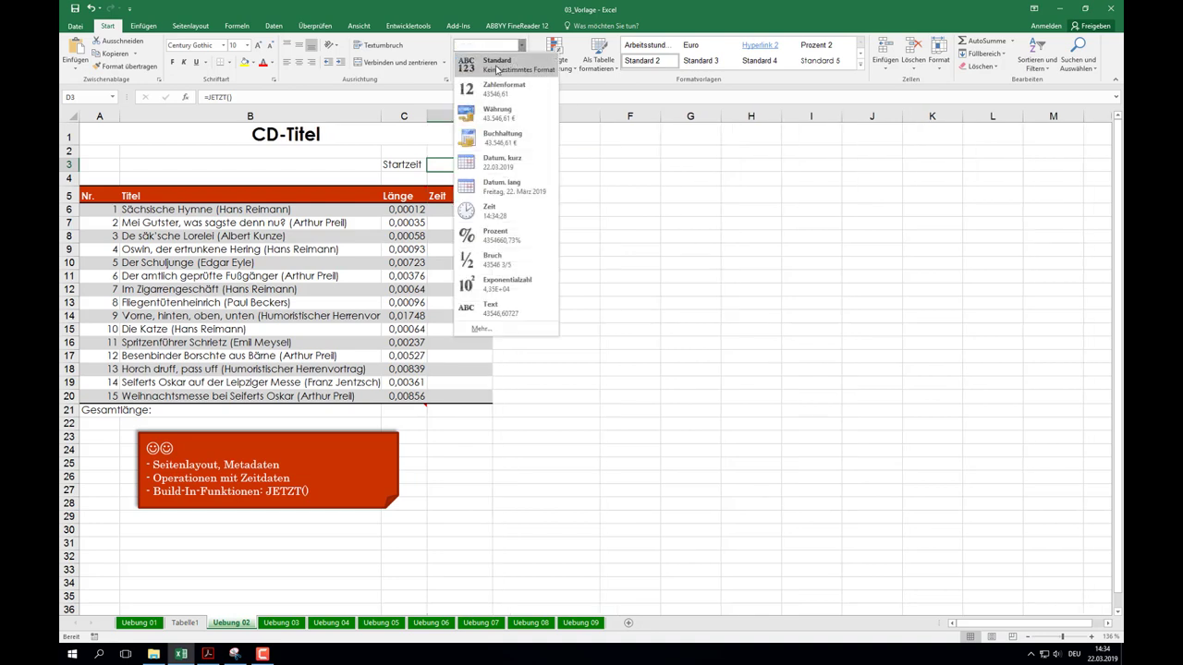
{"action": "left_click", "coordinate": [499, 63]}
{"action": "mouse_move", "coordinate": [442, 164]}
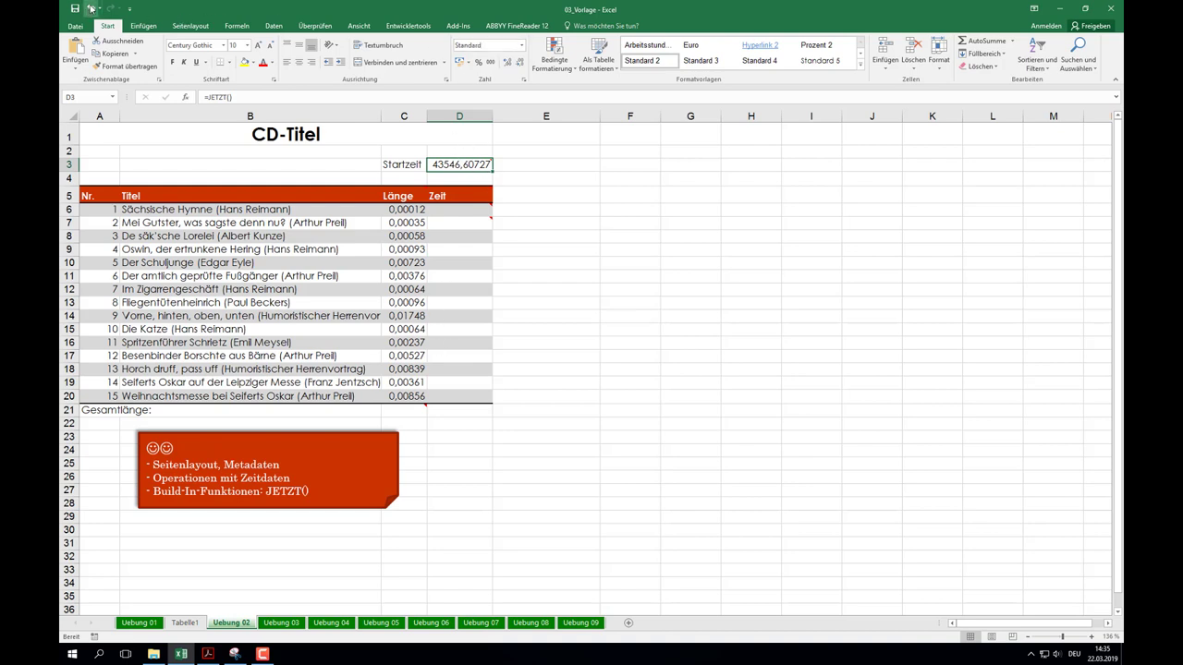
{"action": "left_click", "coordinate": [109, 11]}
{"action": "mouse_move", "coordinate": [473, 162]}
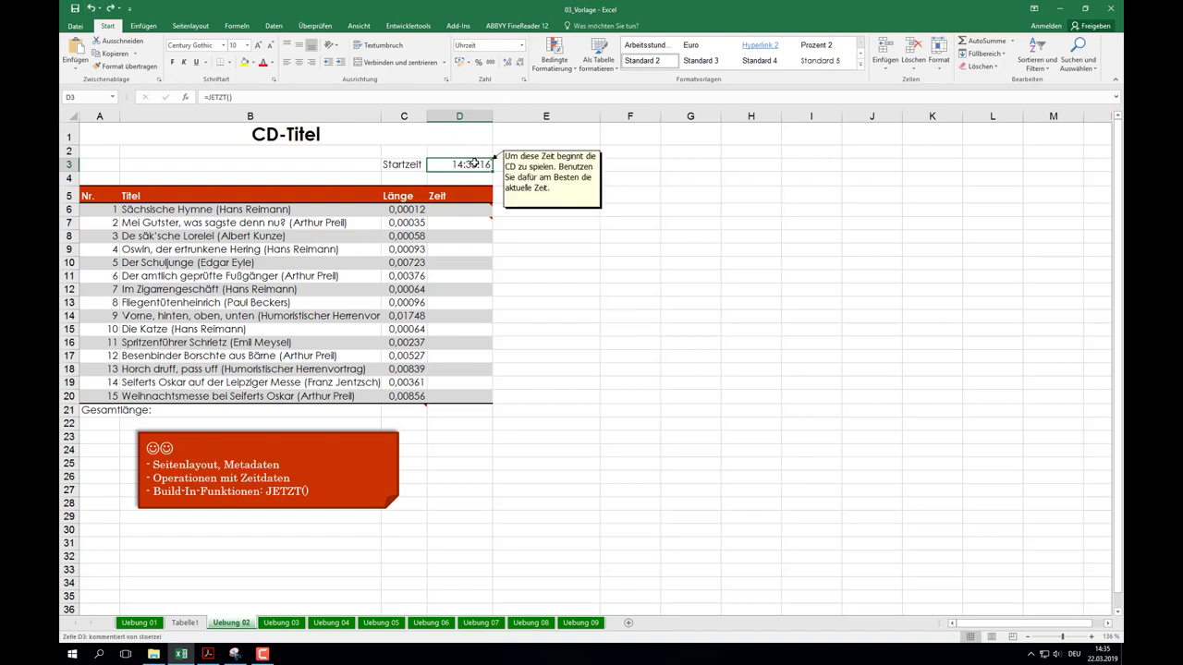
{"action": "left_click_drag", "start_coordinate": [404, 210], "coordinate": [407, 396]}
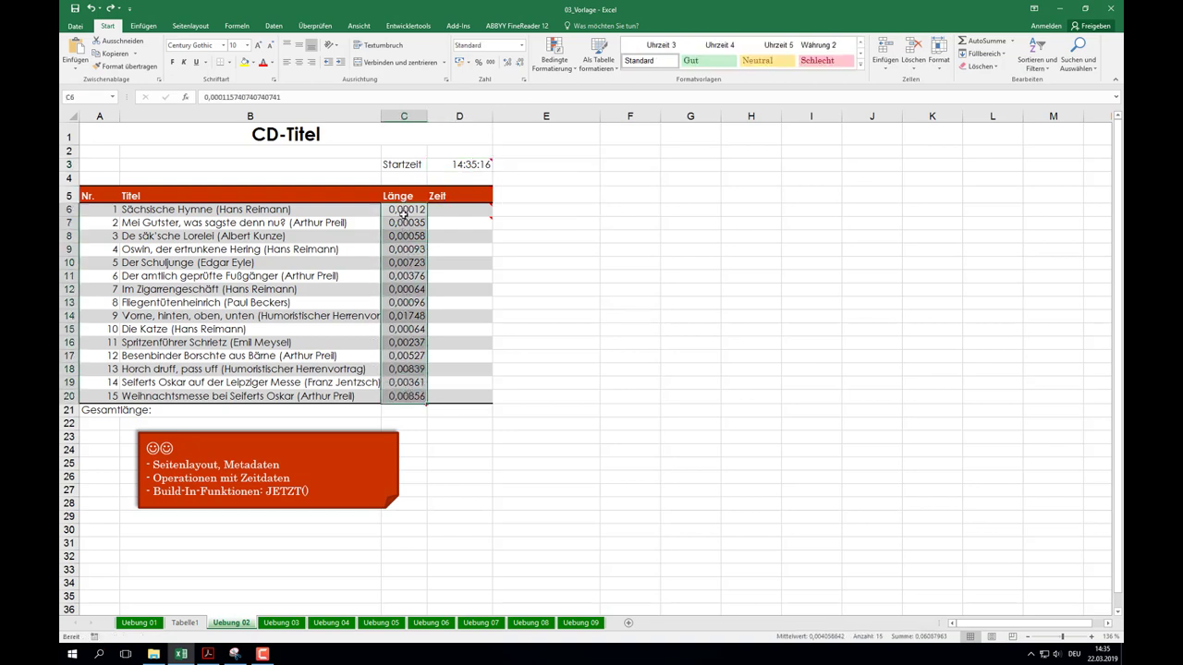
Step: Format the Länge cells C6:C20 as Zeit so durations show like 00:00:10
{"action": "left_click", "coordinate": [521, 44]}
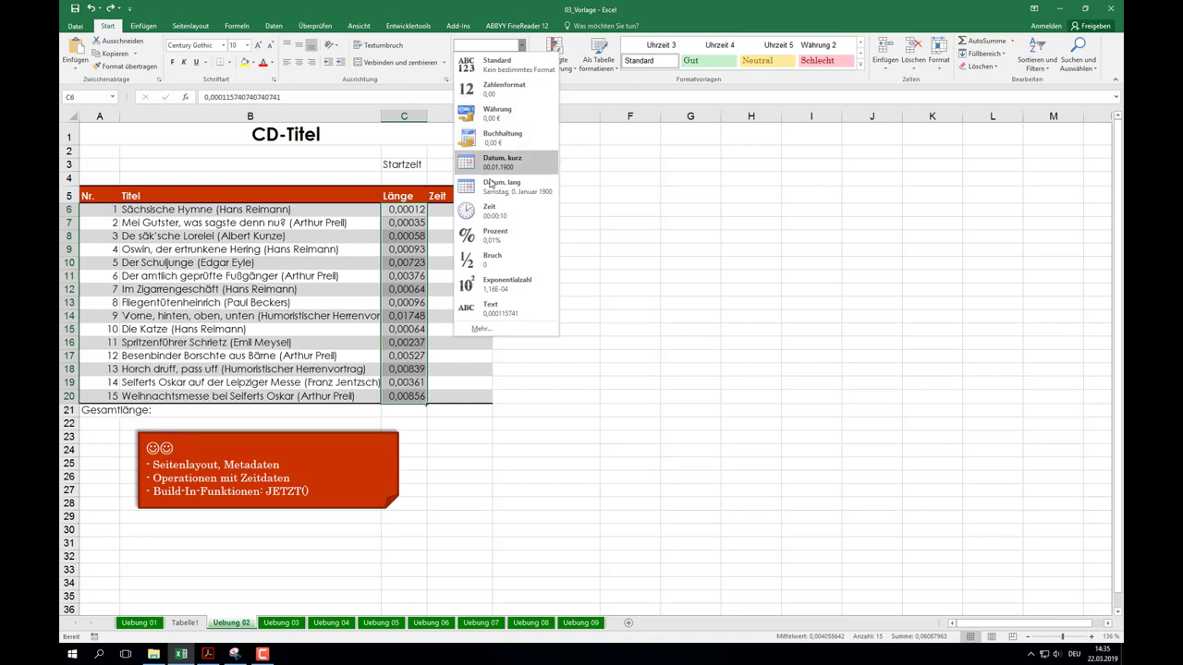
{"action": "left_click", "coordinate": [492, 210]}
{"action": "left_click", "coordinate": [457, 212]}
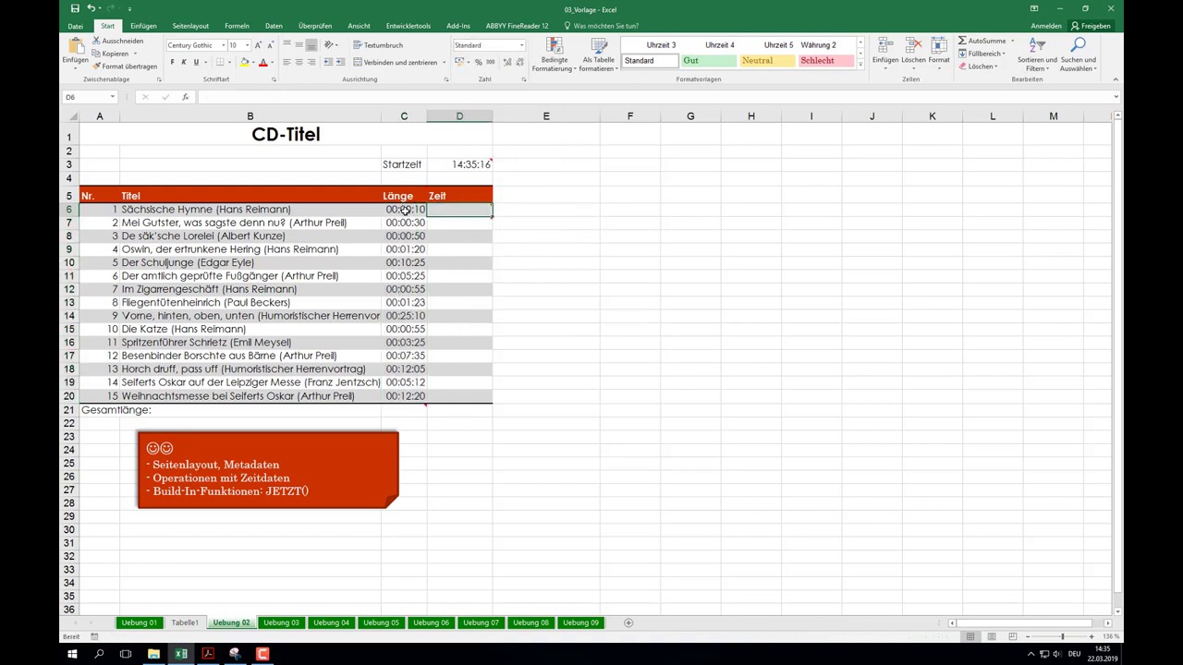
Step: Enter =D3+C6 in D6 to get the first track's end time, 14:35:50
{"action": "mouse_move", "coordinate": [461, 164]}
{"action": "type", "text": "="}
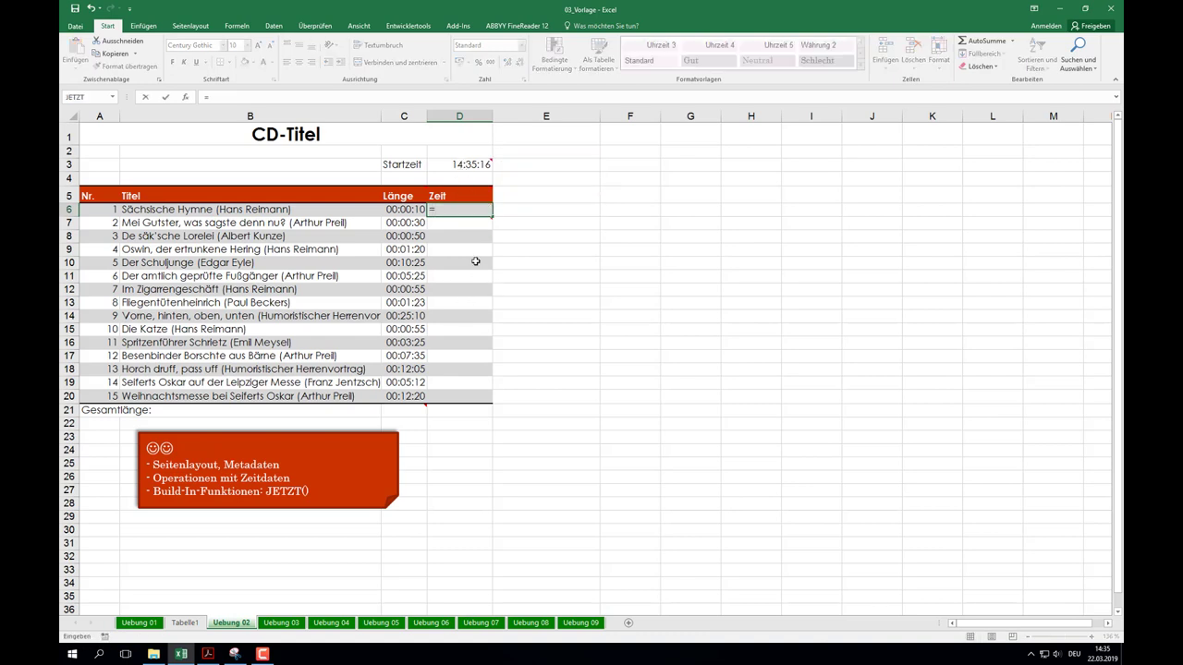
{"action": "left_click", "coordinate": [461, 165]}
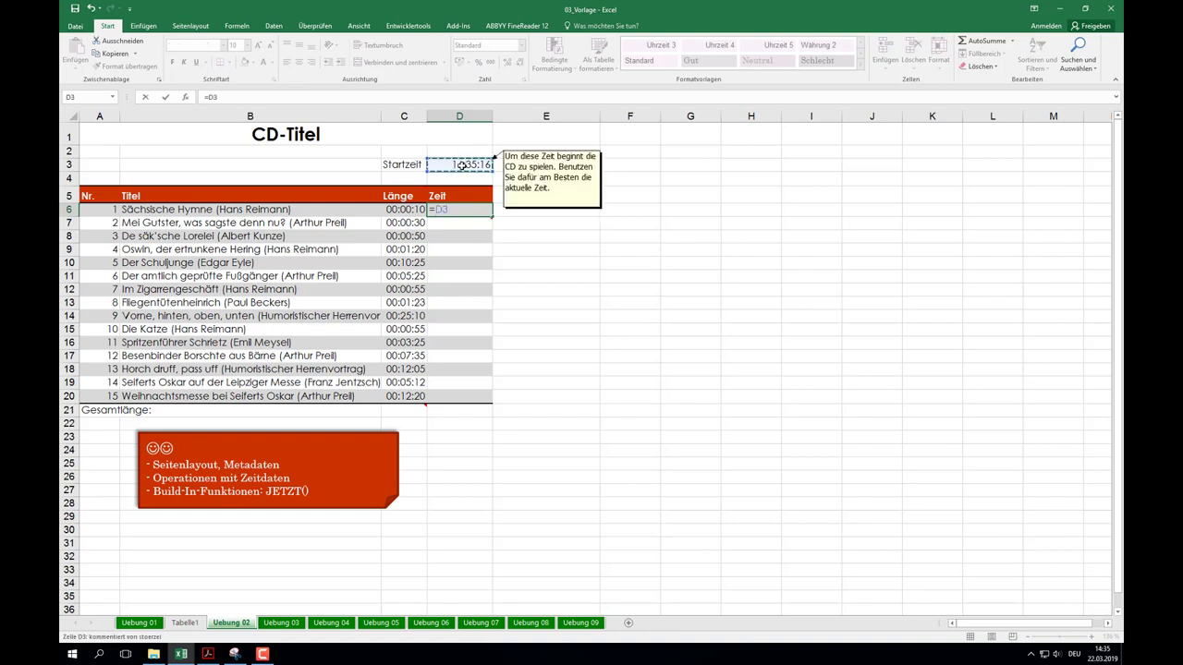
{"action": "type", "text": "+"}
{"action": "left_click", "coordinate": [398, 208]}
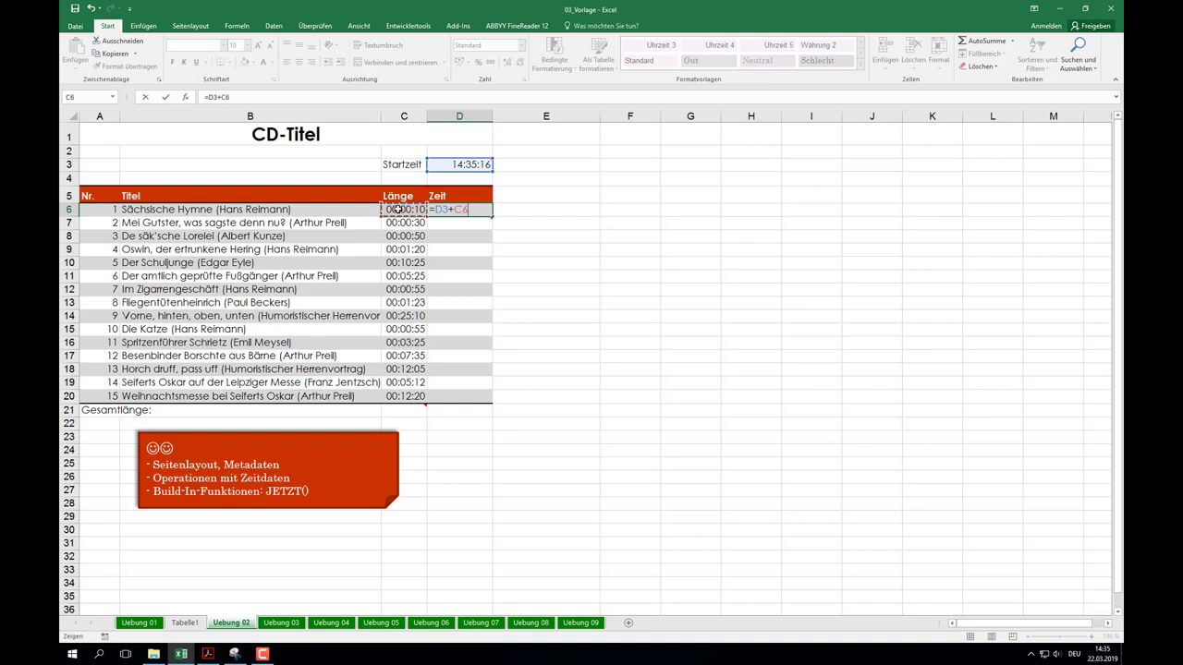
{"action": "key", "text": "Return"}
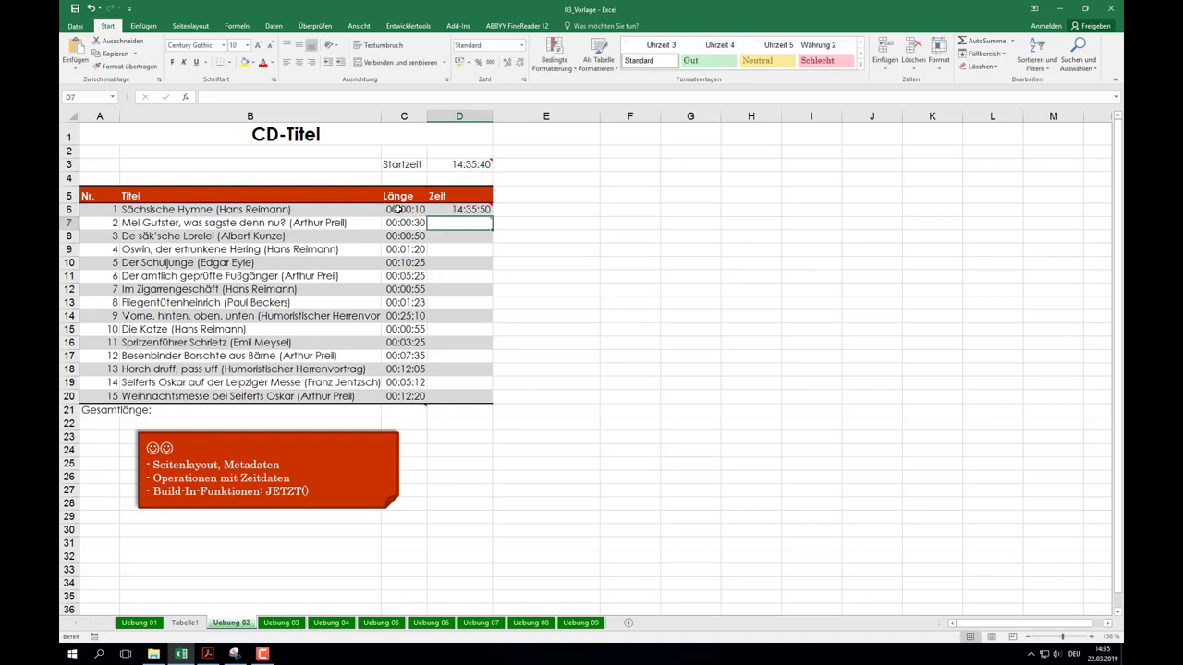
{"action": "mouse_move", "coordinate": [477, 210]}
Step: Fill D7:D20 with =C7+D6 using Ctrl+Enter, giving running end times up to 16:04:06
{"action": "mouse_move", "coordinate": [453, 222]}
{"action": "left_mouse_down"}
{"action": "mouse_move", "coordinate": [460, 400]}
{"action": "mouse_move", "coordinate": [472, 395]}
{"action": "left_mouse_up"}
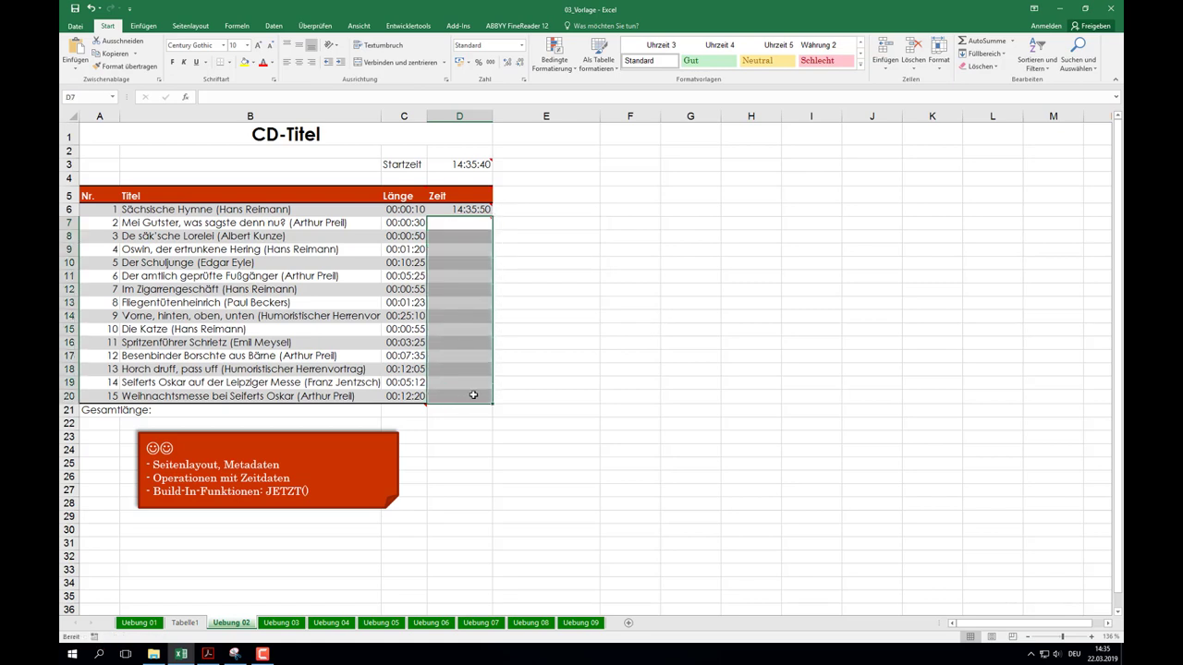
{"action": "mouse_move", "coordinate": [468, 226]}
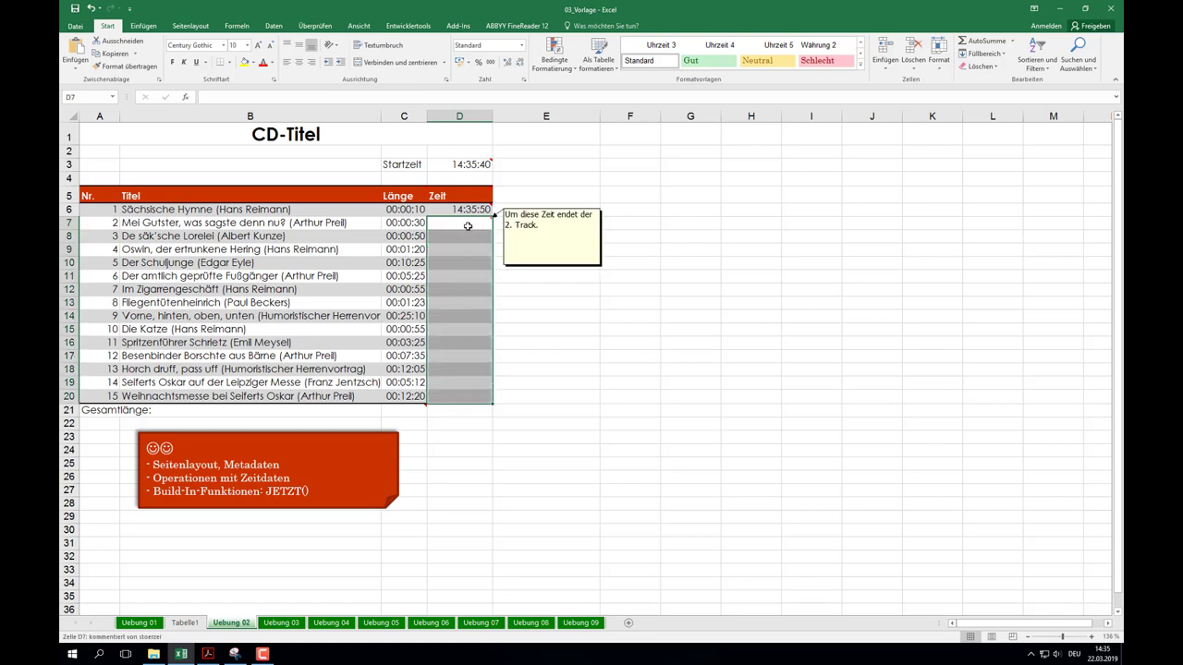
{"action": "type", "text": "="}
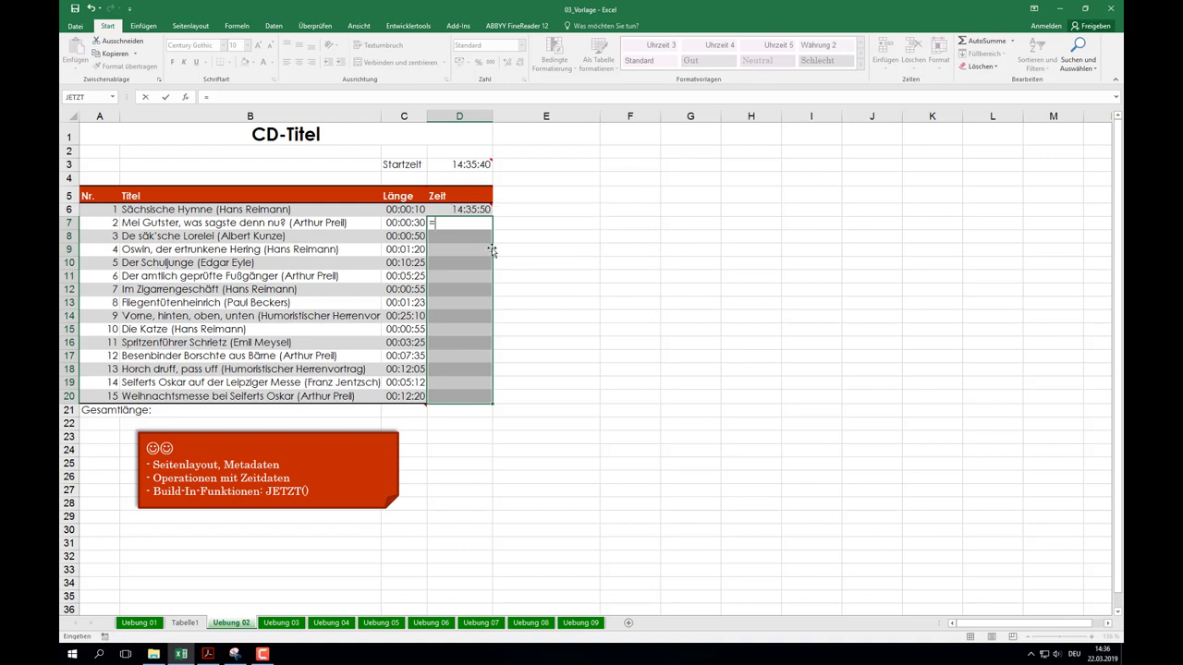
{"action": "left_click", "coordinate": [408, 223]}
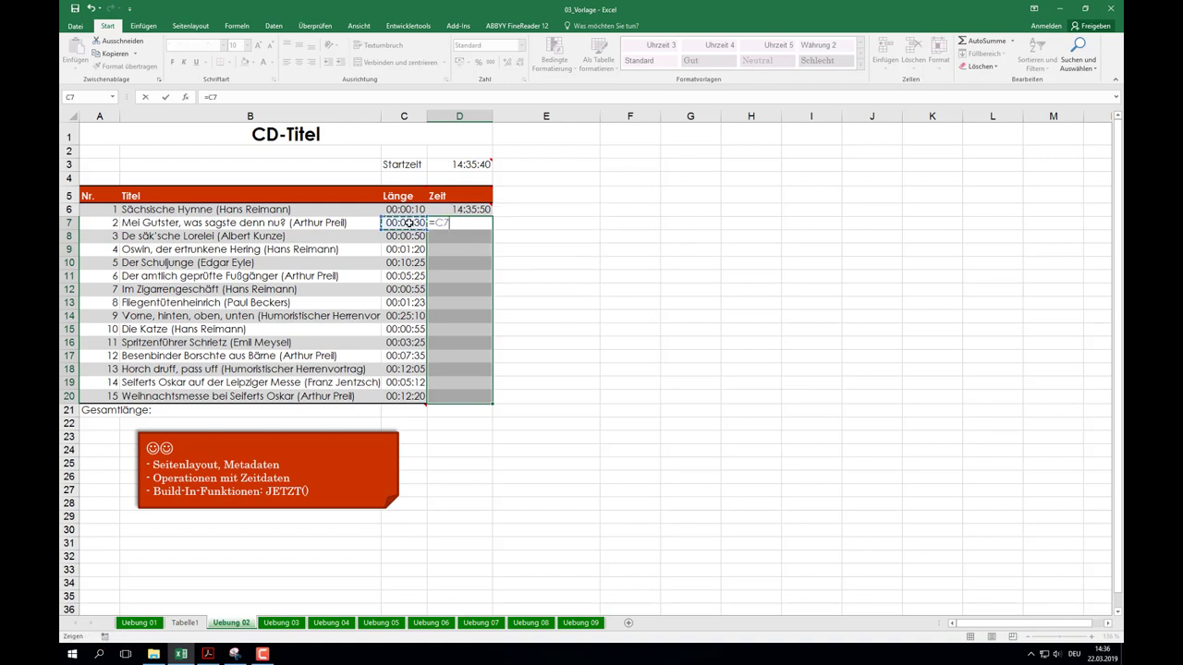
{"action": "type", "text": "+"}
{"action": "left_click", "coordinate": [453, 210]}
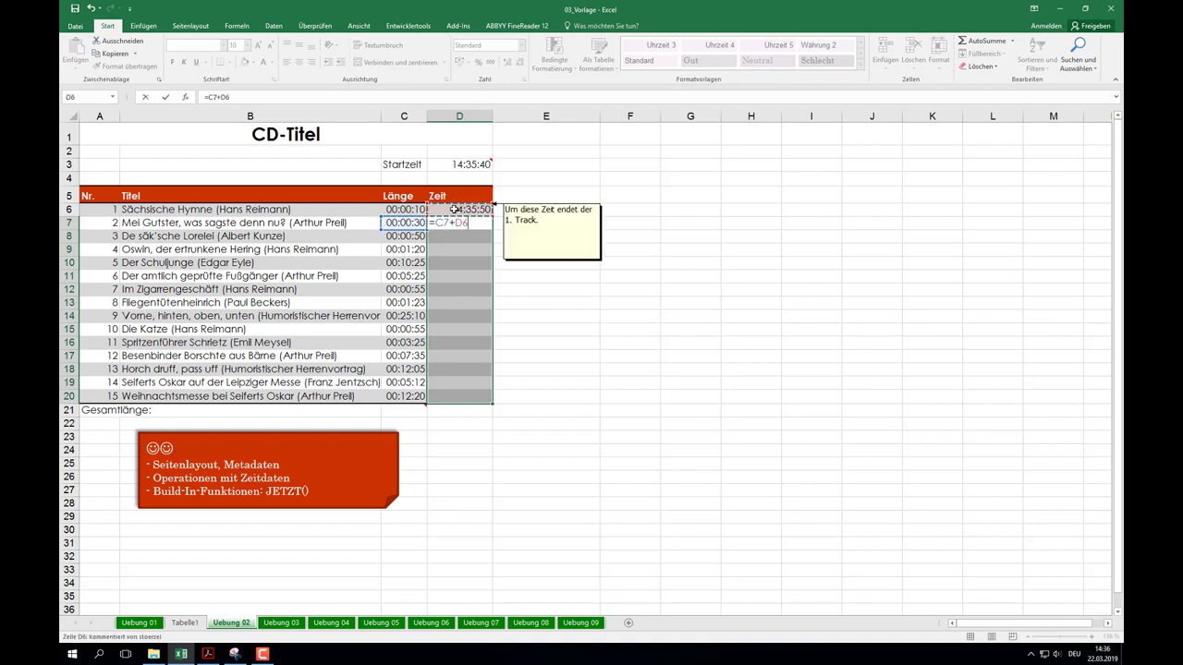
{"action": "key", "text": "ctrl+Return"}
{"action": "mouse_move", "coordinate": [454, 210]}
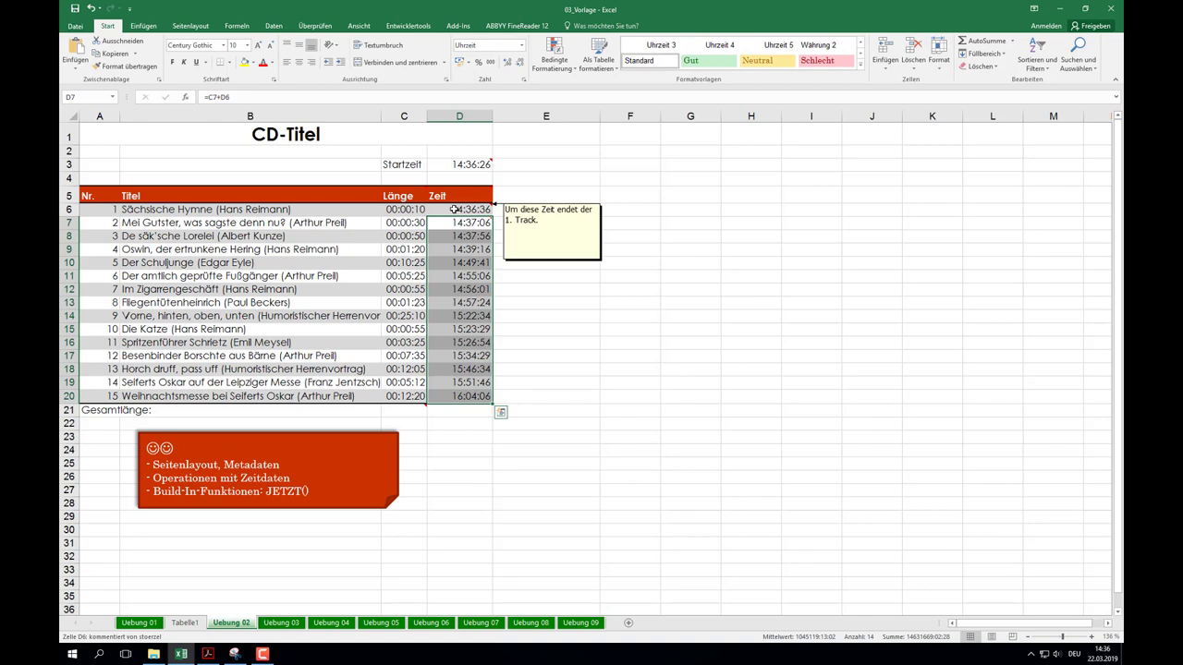
{"action": "left_click", "coordinate": [476, 225]}
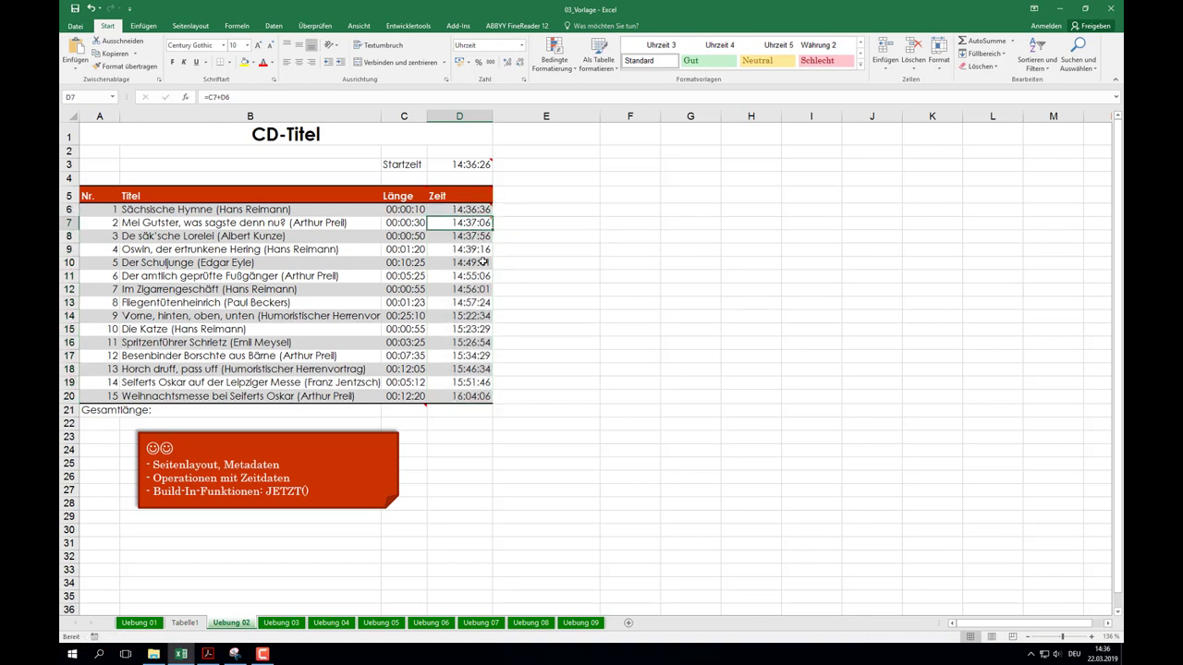
Step: Total the track lengths in C21 with AutoSum (01:27:40) and bring up the exercise PDF
{"action": "mouse_move", "coordinate": [484, 224]}
{"action": "left_click", "coordinate": [398, 408]}
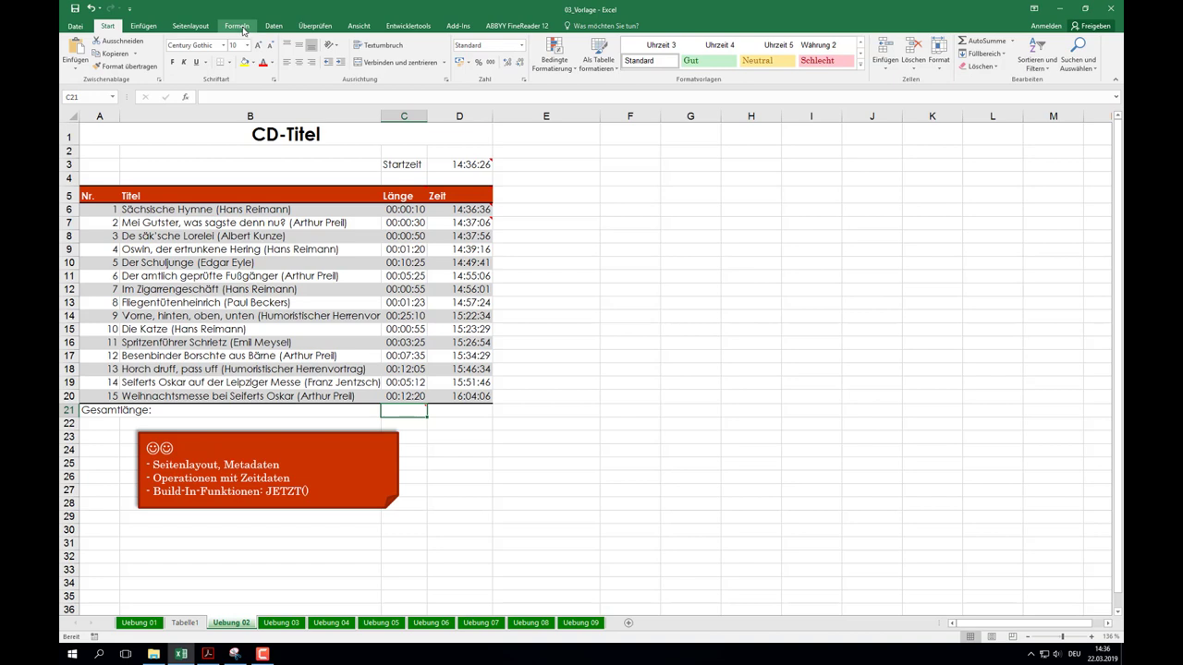
{"action": "left_click", "coordinate": [987, 41]}
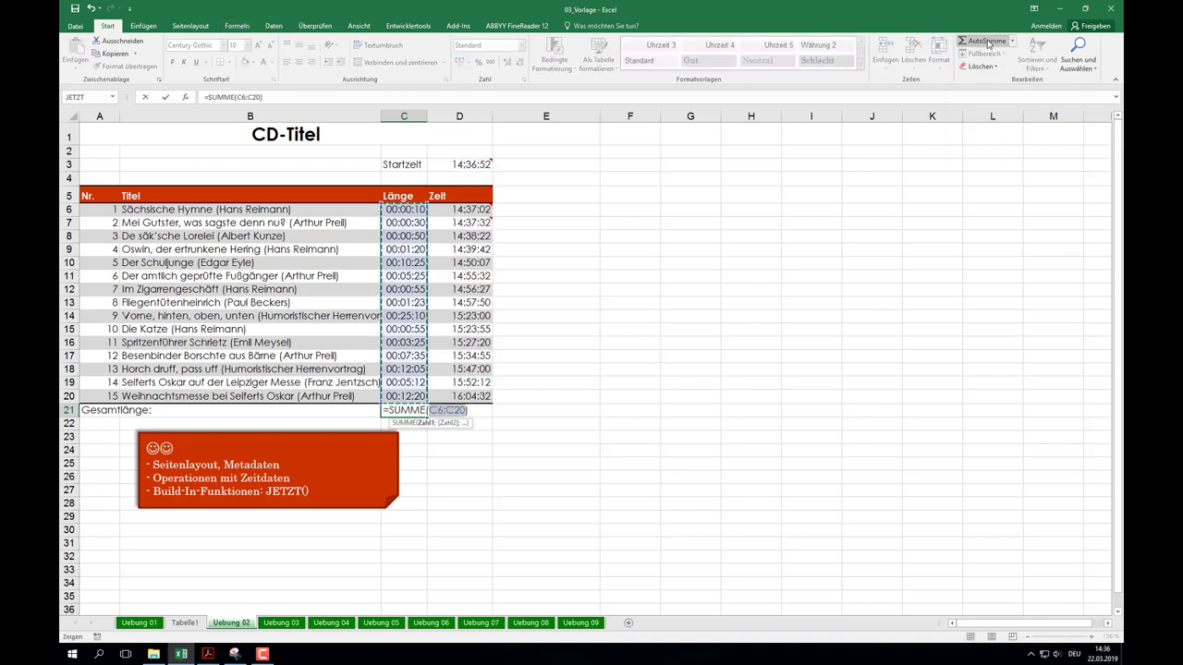
{"action": "key", "text": "Return"}
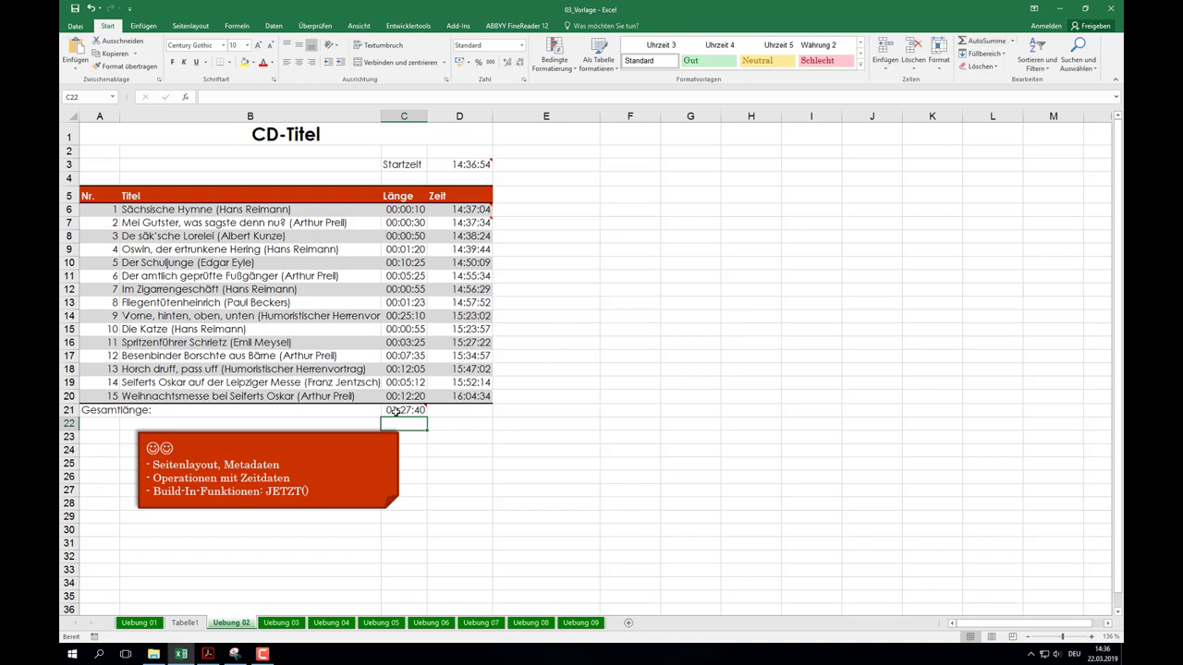
{"action": "left_click", "coordinate": [395, 412]}
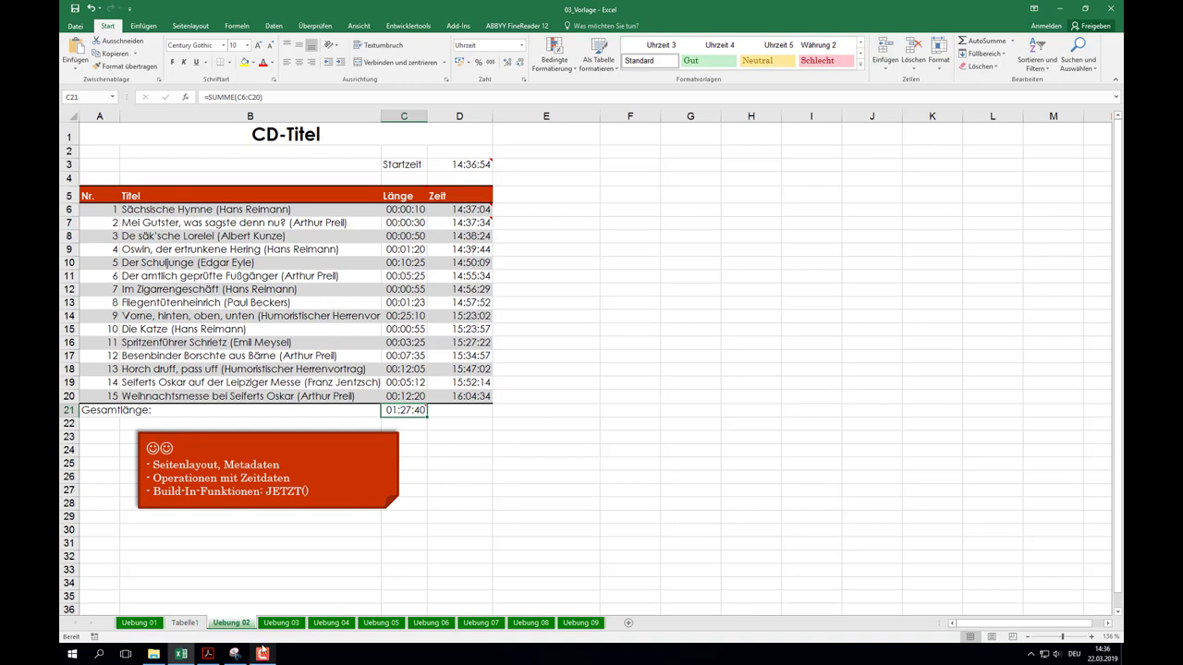
{"action": "left_click", "coordinate": [205, 655]}
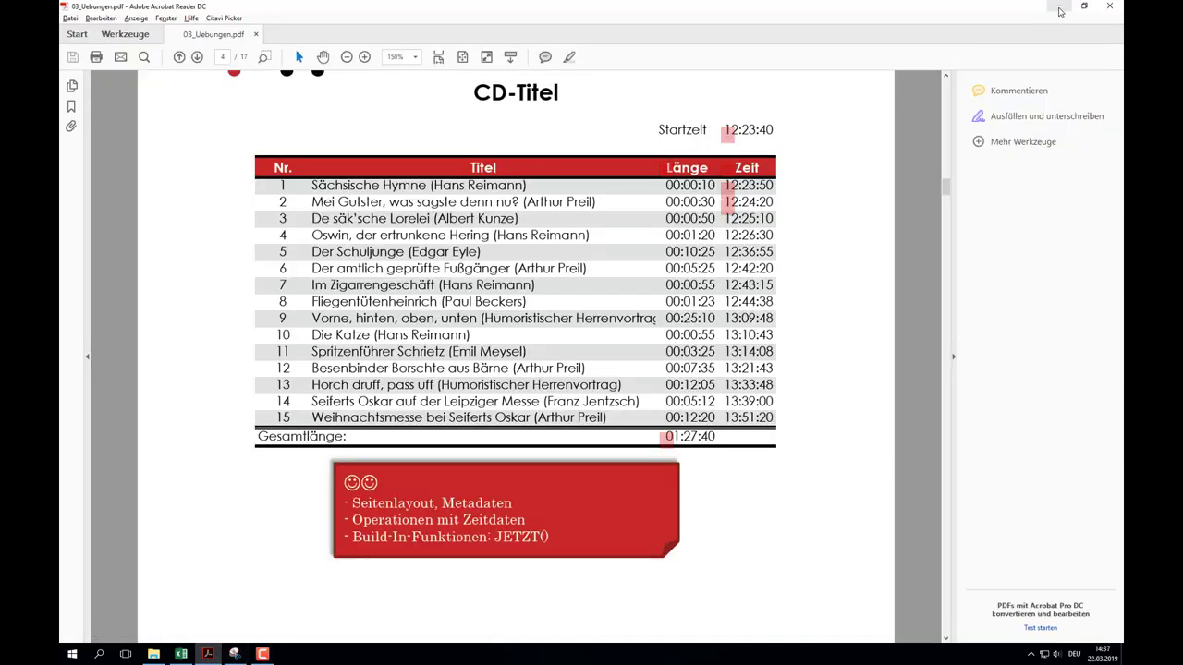
Step: Minimize Acrobat Reader to return to the completed Excel CD table
{"action": "left_click", "coordinate": [1059, 8]}
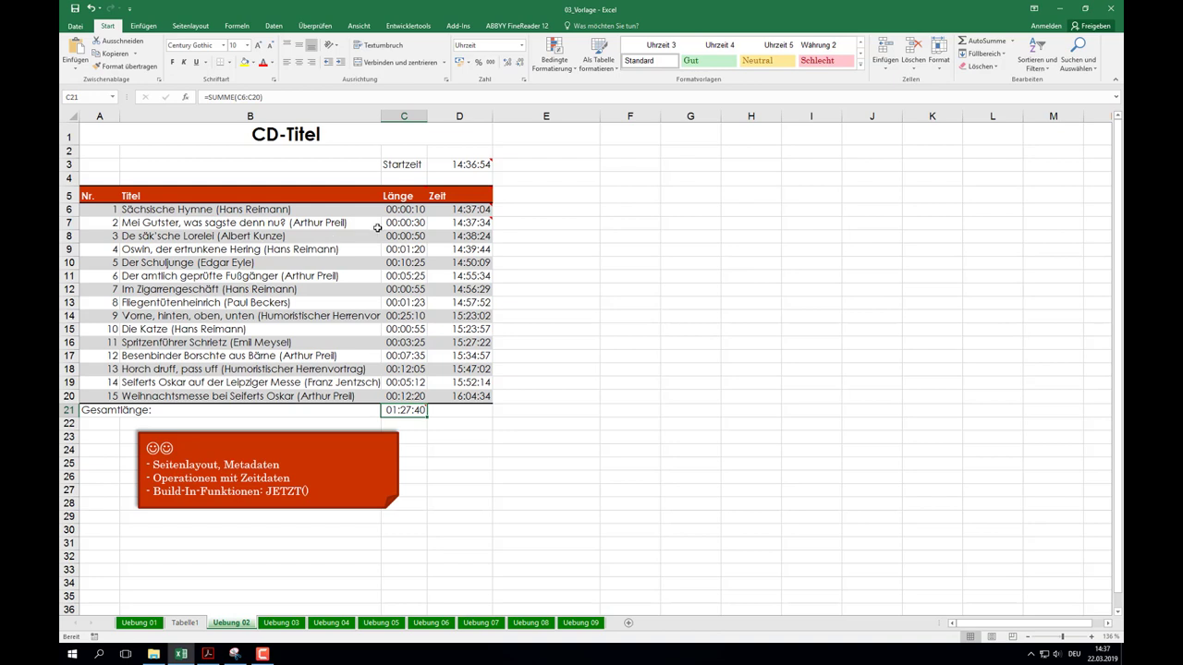
{"action": "left_click", "coordinate": [349, 238]}
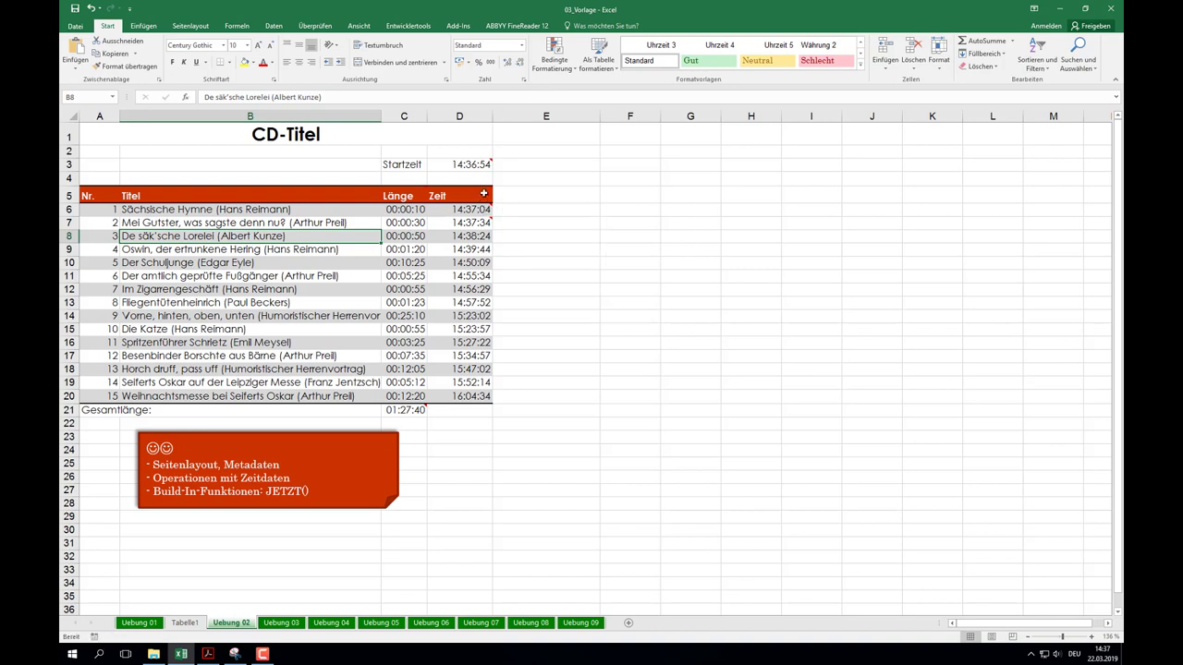
{"action": "left_click", "coordinate": [429, 209]}
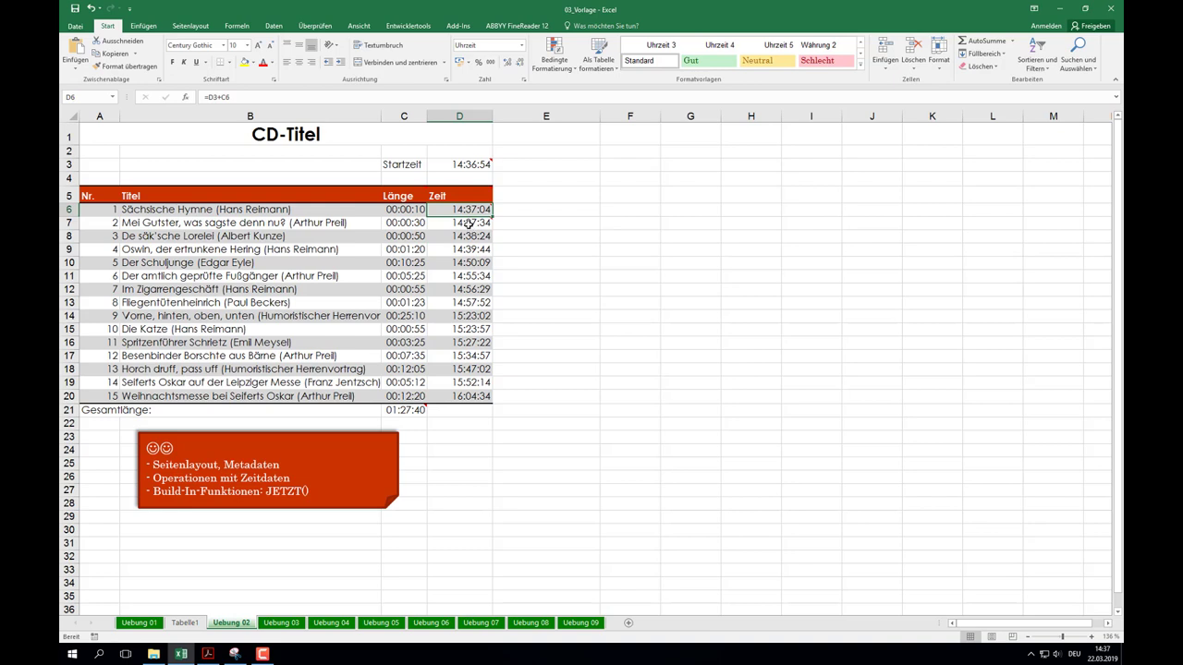
{"action": "left_click", "coordinate": [468, 223]}
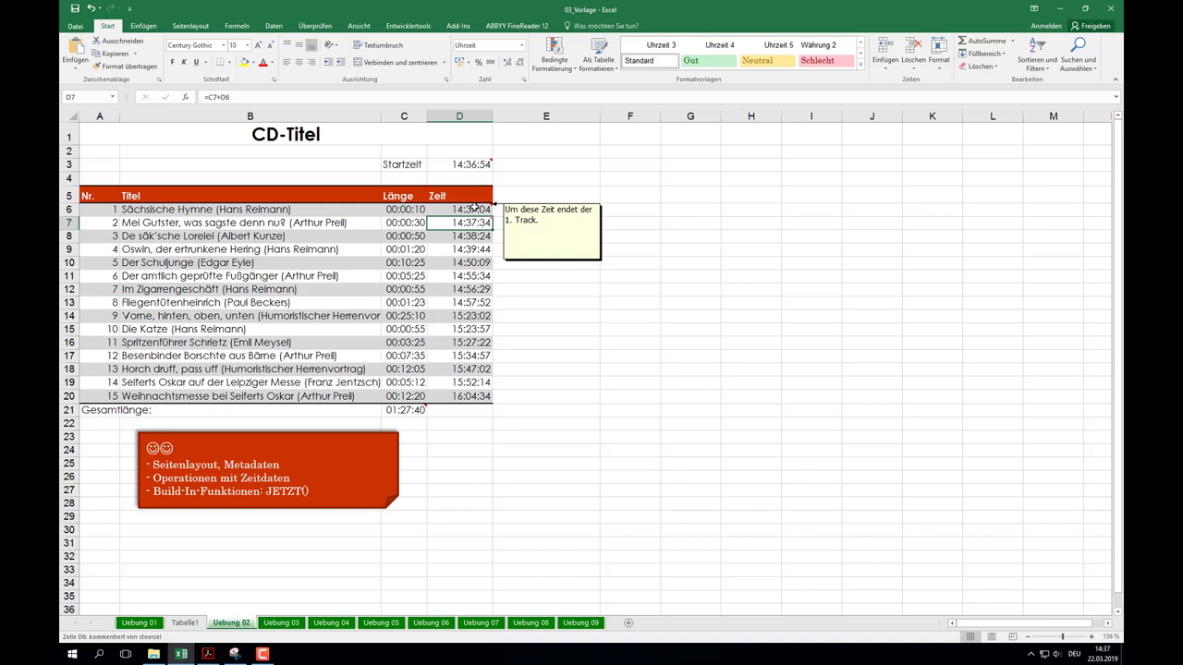
{"action": "left_click", "coordinate": [466, 168]}
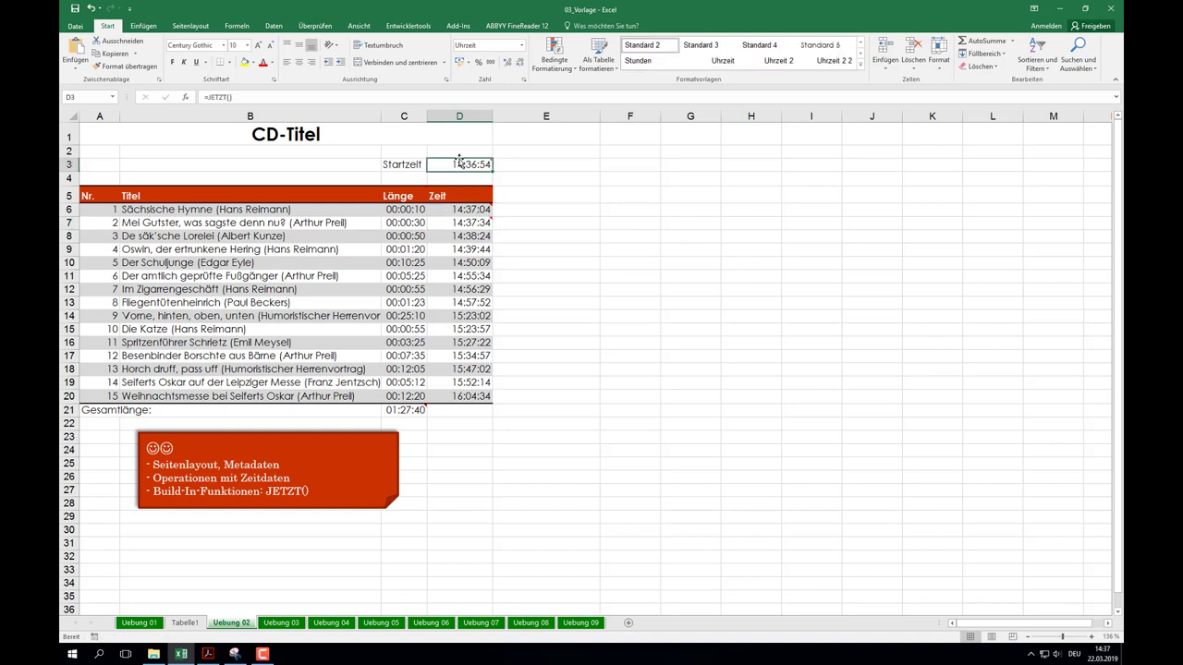
{"action": "mouse_move", "coordinate": [458, 161]}
{"action": "left_click", "coordinate": [471, 398]}
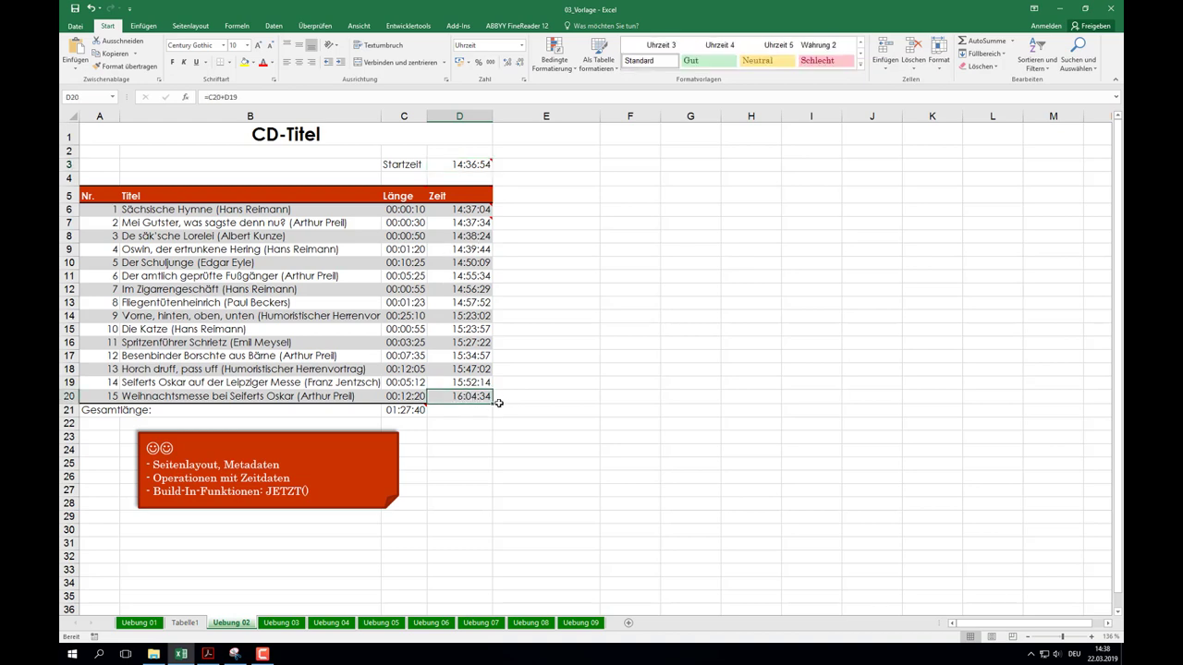
{"action": "left_click", "coordinate": [400, 410]}
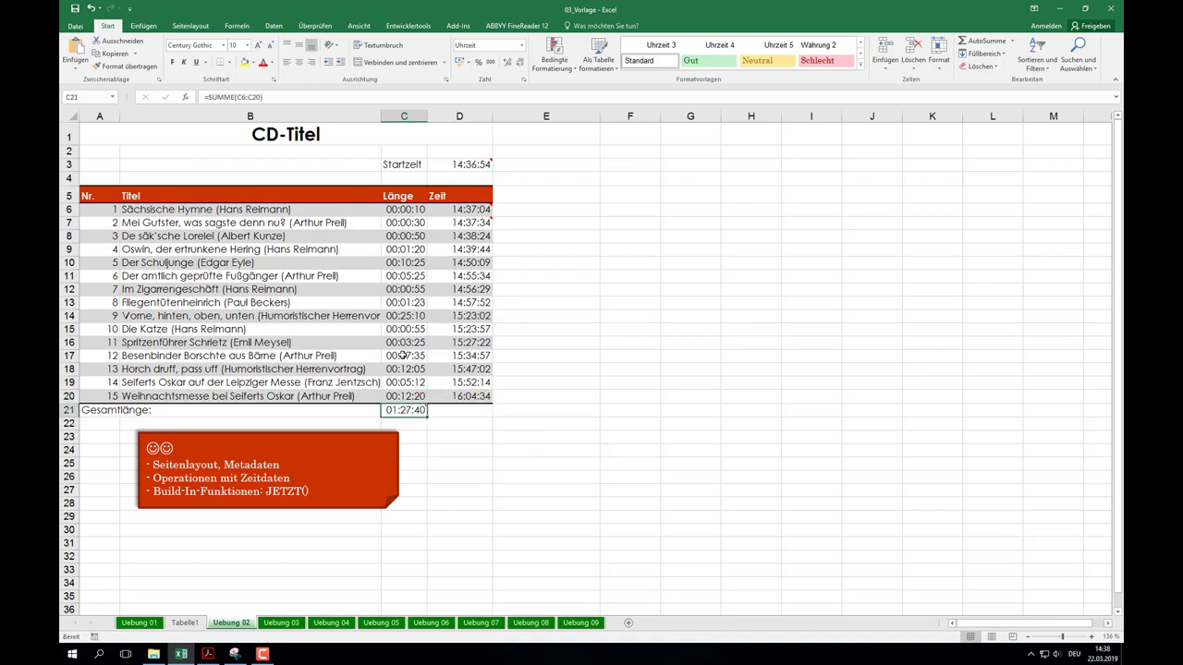